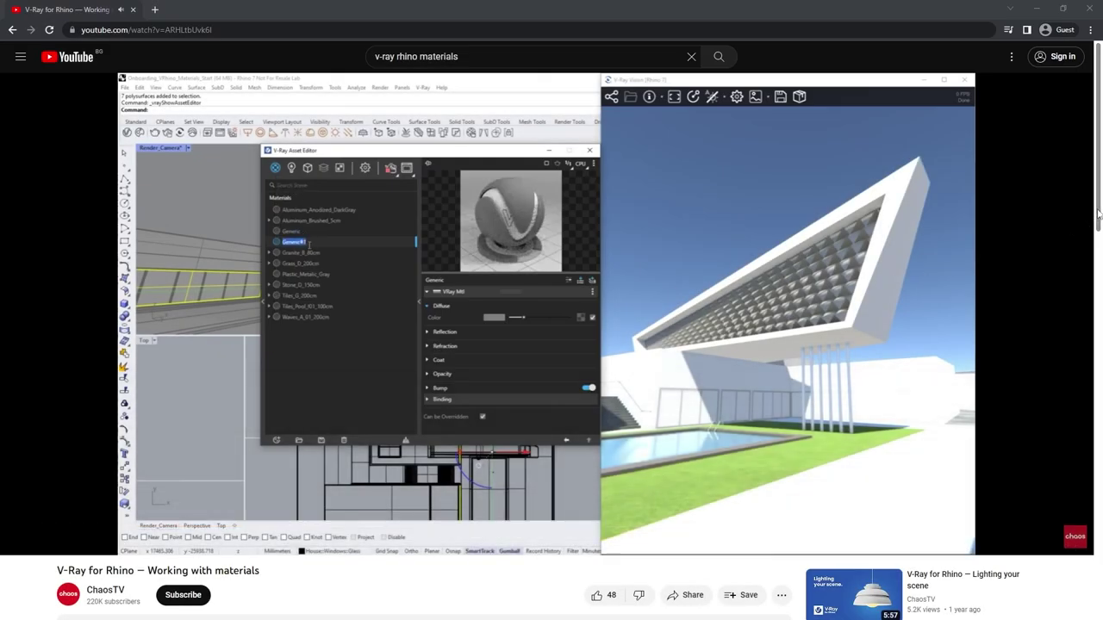
# Scroll below the player and expand the V-Ray for Rhino tutorial's full description.
pyautogui.scroll(-3, 1093, 258)
pyautogui.scroll(-2, 1099, 318)
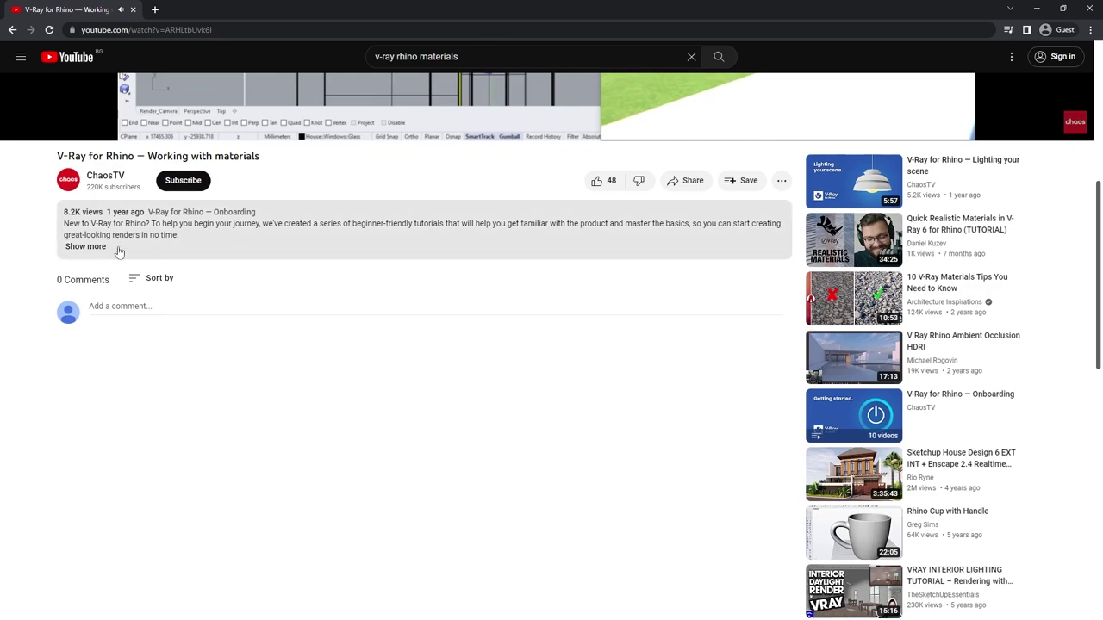
pyautogui.click(92, 248)
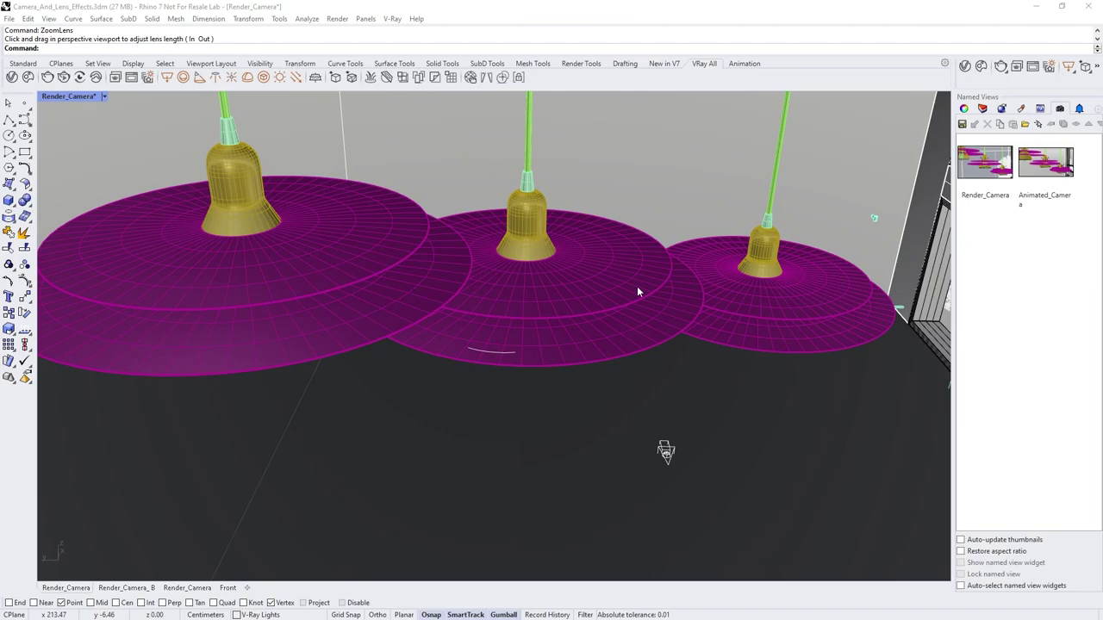
# Adjust the camera lens length with ZoomLens to reframe the three pendant lamps.
pyautogui.moveTo(582, 351); pyautogui.dragTo(579, 320)
pyautogui.scroll(-2, 579, 319)
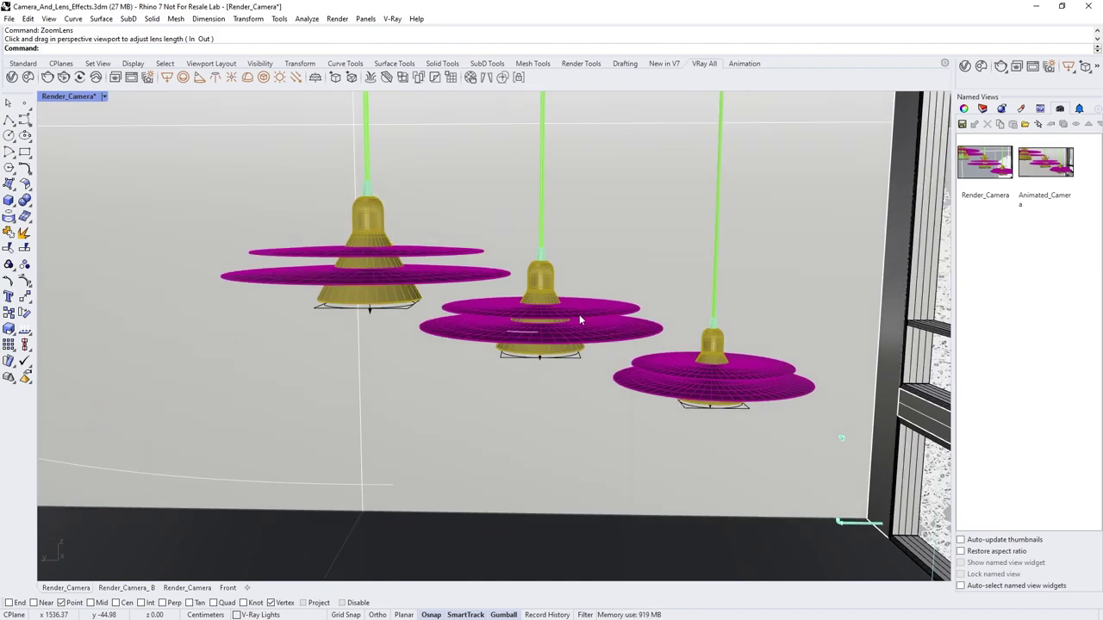
pyautogui.write('ZoomLens')
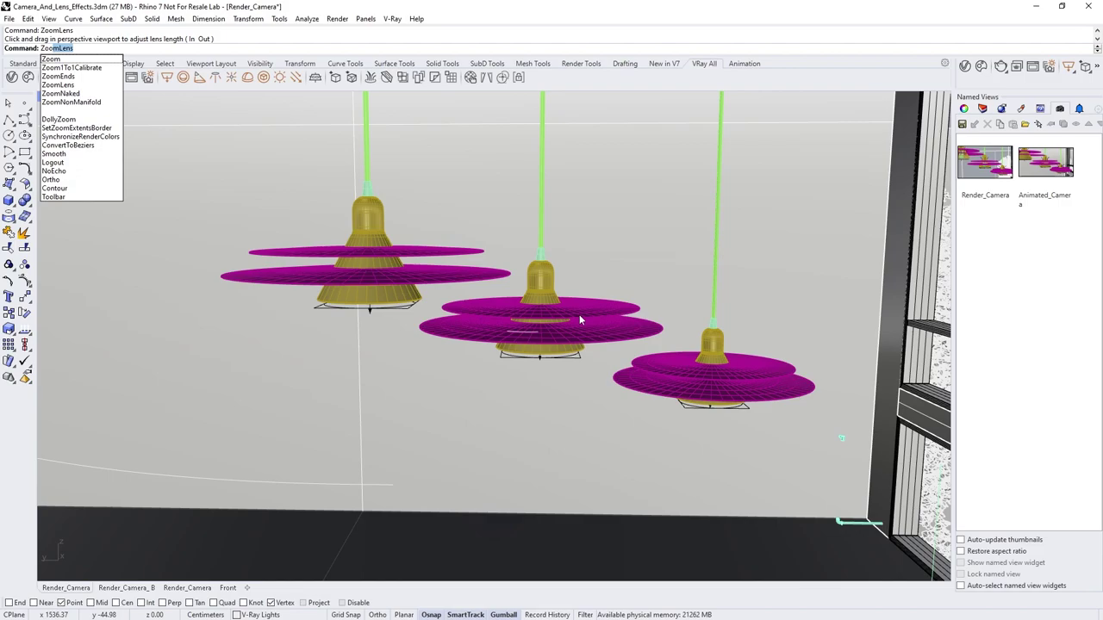
pyautogui.press('Return')
pyautogui.moveTo(556, 346); pyautogui.dragTo(550, 332)
pyautogui.press('Return')
# Save the framing as named view 'Render_Camera2', then restore the Render_Camera view.
pyautogui.scroll(-3, 552, 335)
pyautogui.scroll(3, 564, 335)
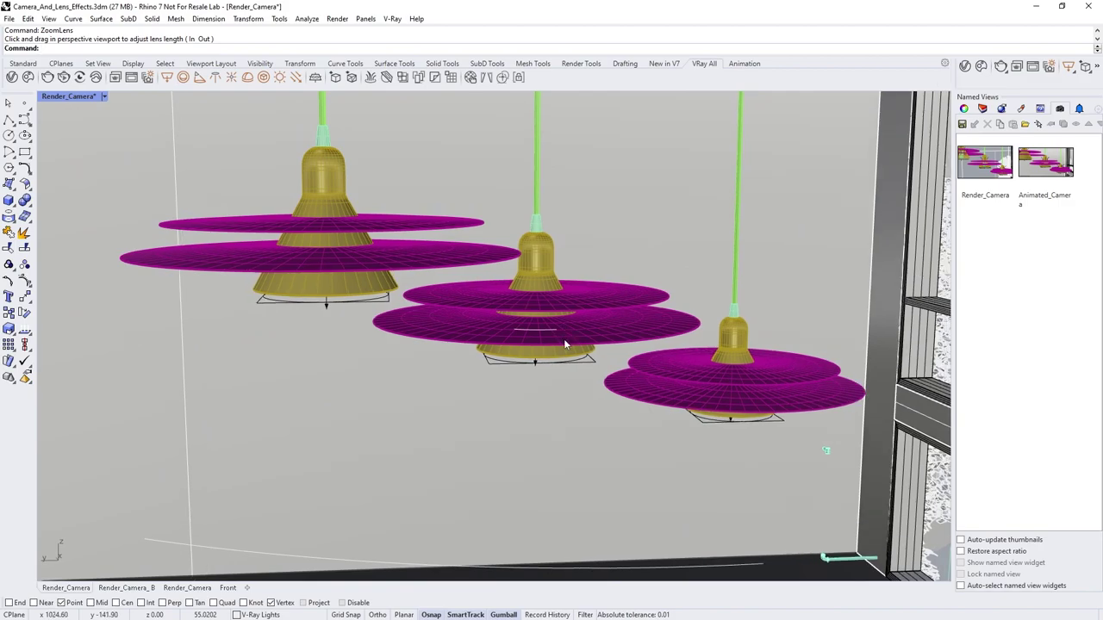
pyautogui.click(963, 124)
pyautogui.click(567, 316)
pyautogui.write('2')
pyautogui.click(578, 330)
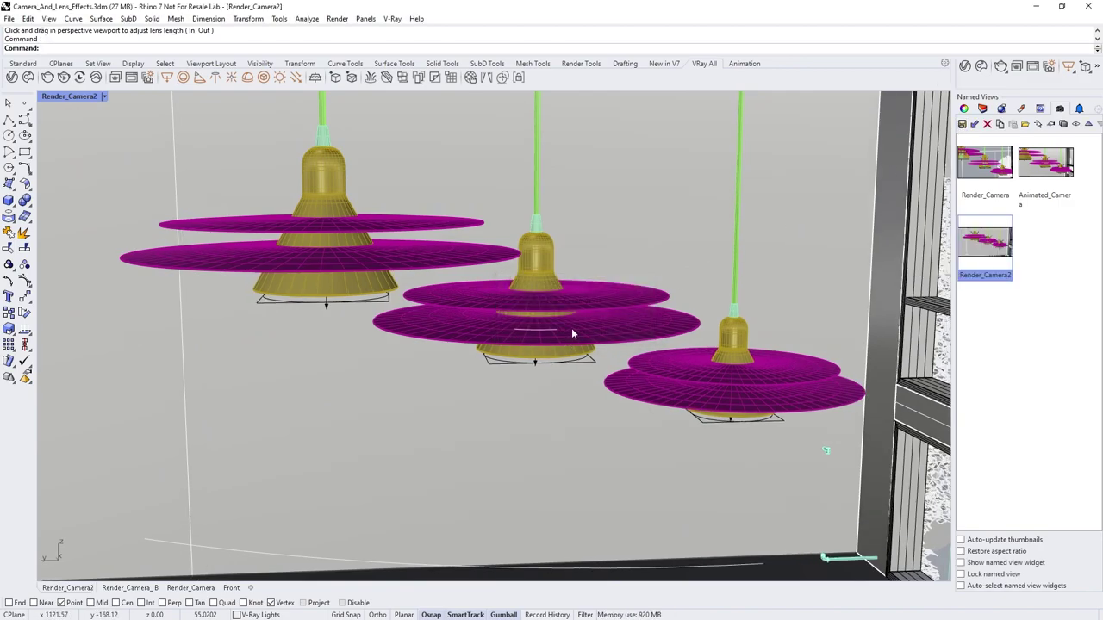
pyautogui.doubleClick(978, 168)
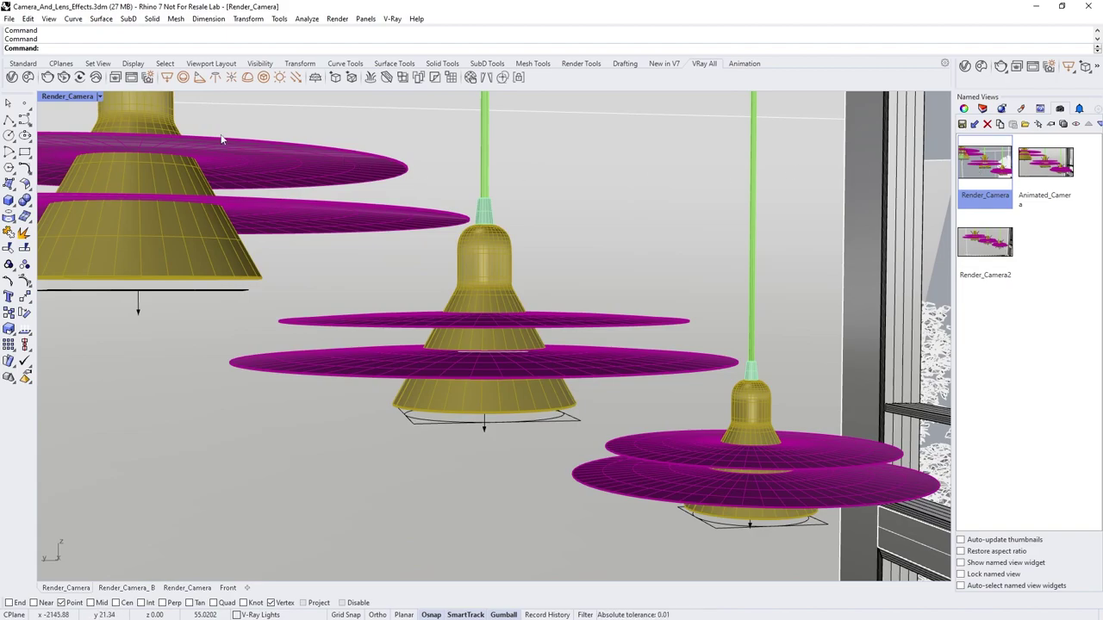
# Enable Safe Frame in V-Ray's Render Output and render the 960 x 540 camera view.
pyautogui.click(12, 77)
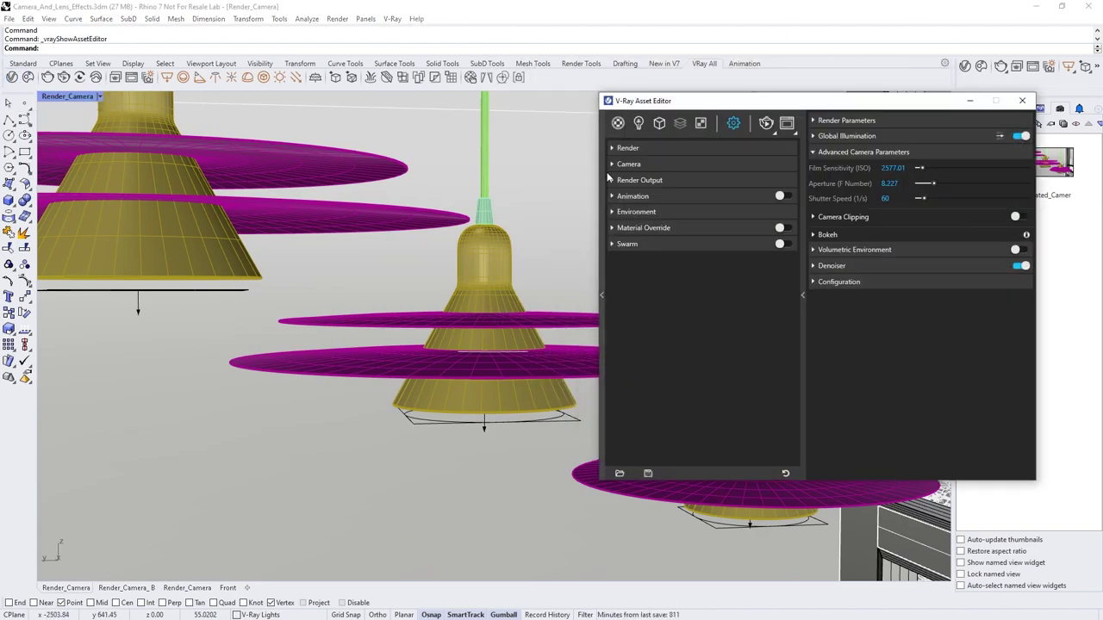
pyautogui.click(628, 180)
pyautogui.click(782, 197)
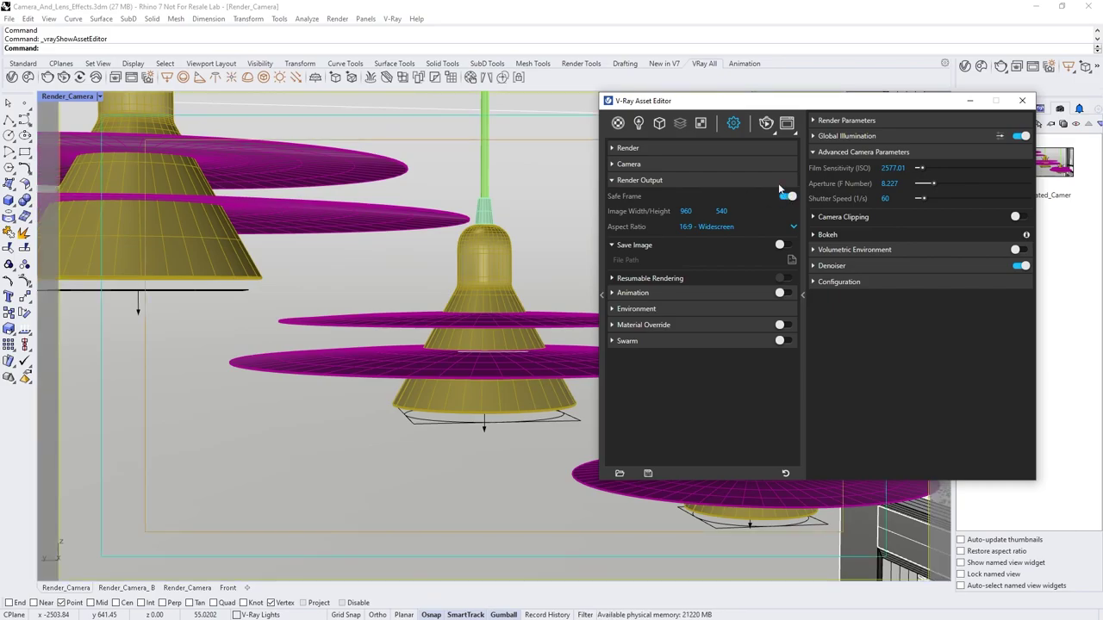
pyautogui.click(766, 123)
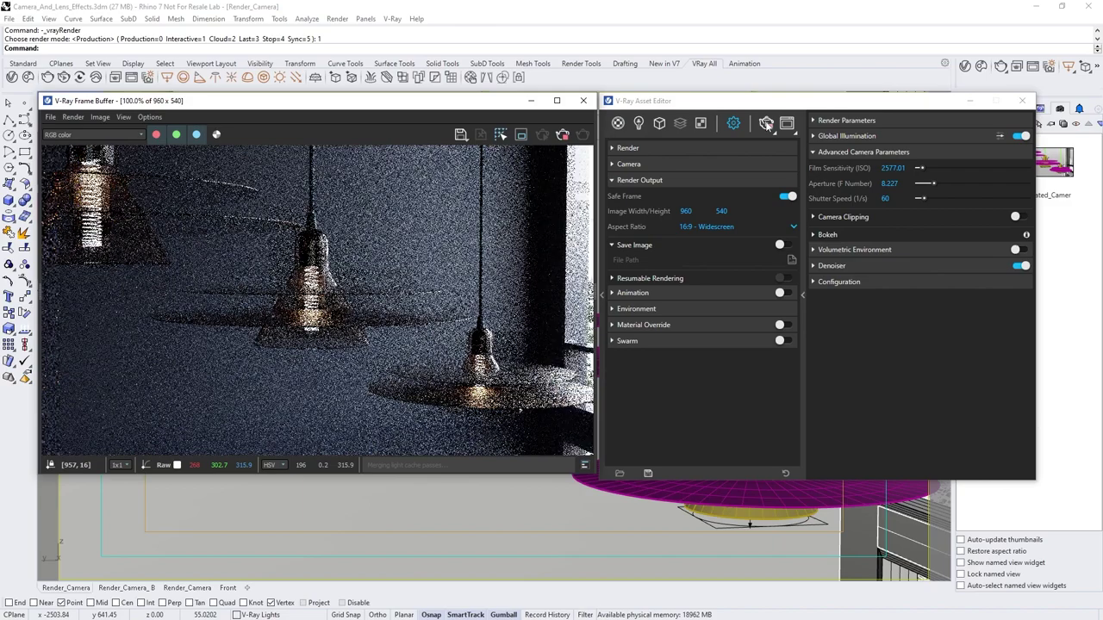
pyautogui.click(657, 162)
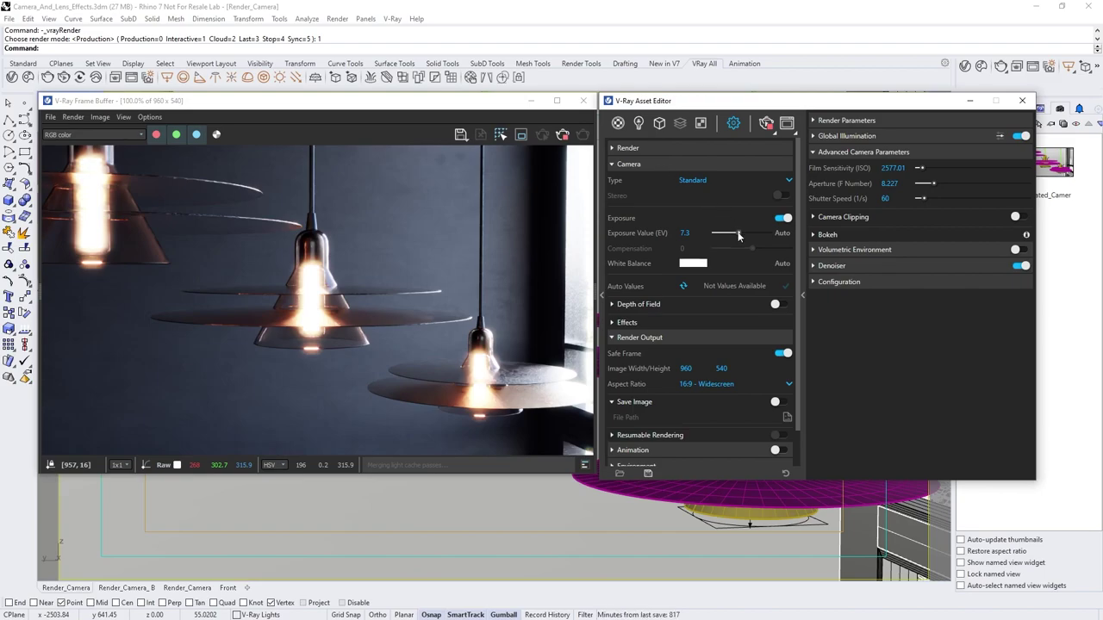
pyautogui.moveTo(738, 234); pyautogui.dragTo(735, 232)
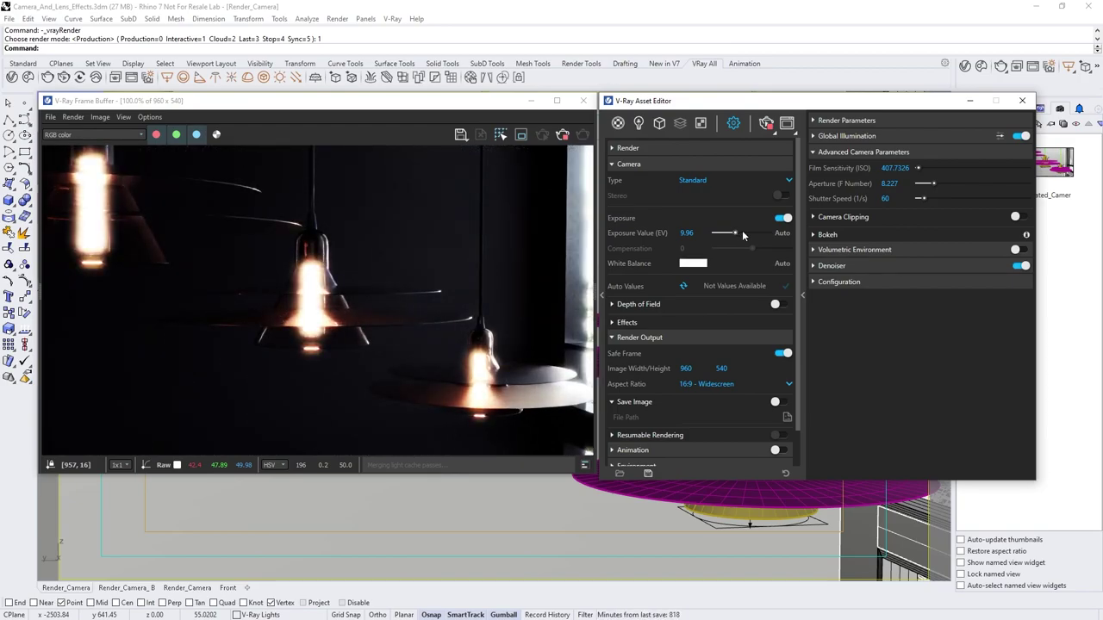
pyautogui.click(744, 233)
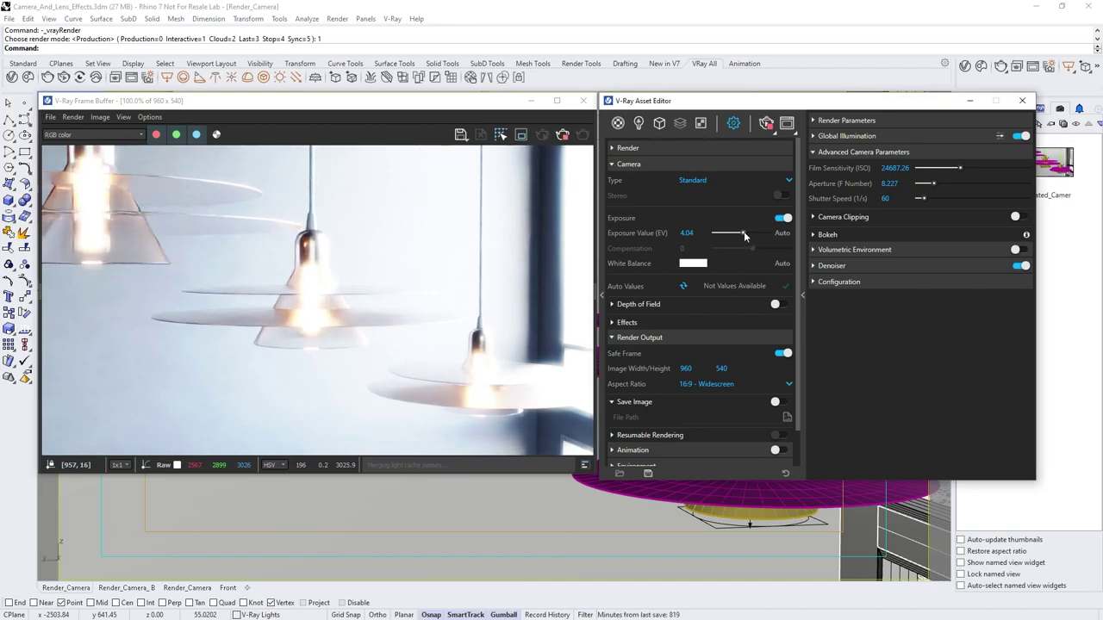
pyautogui.click(685, 234)
pyautogui.write('7.3')
pyautogui.press('Return')
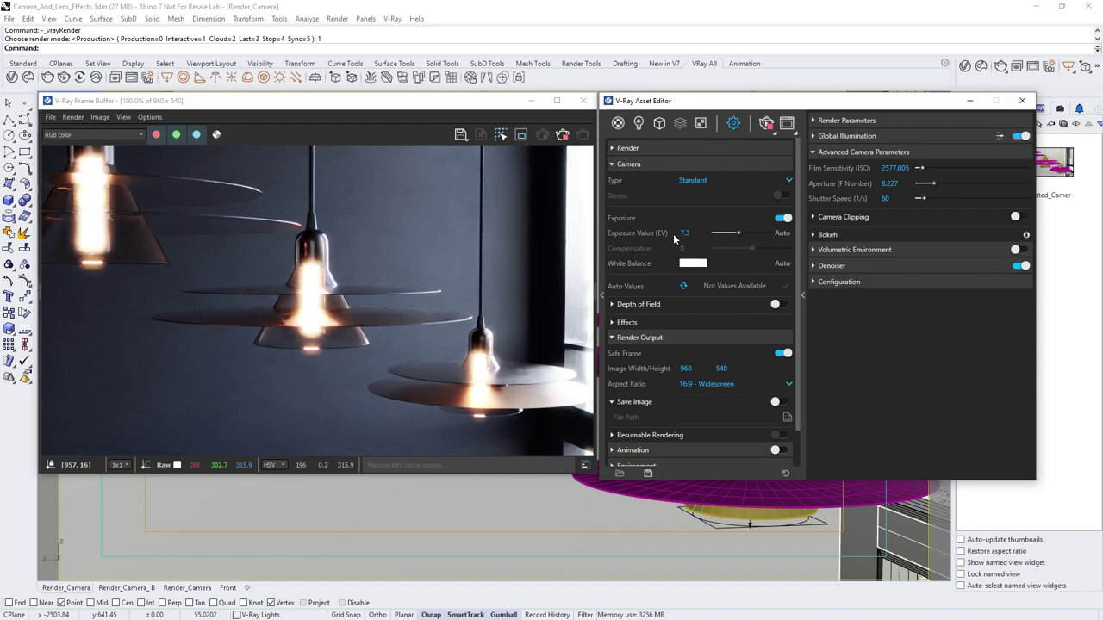
pyautogui.click(695, 263)
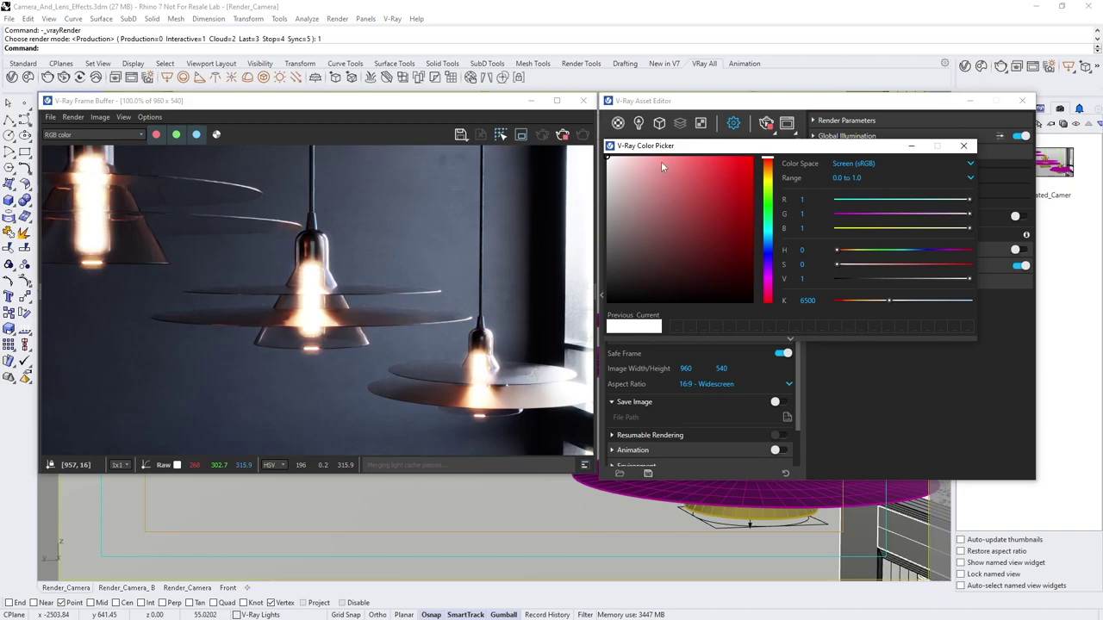
pyautogui.moveTo(661, 161); pyautogui.dragTo(687, 164)
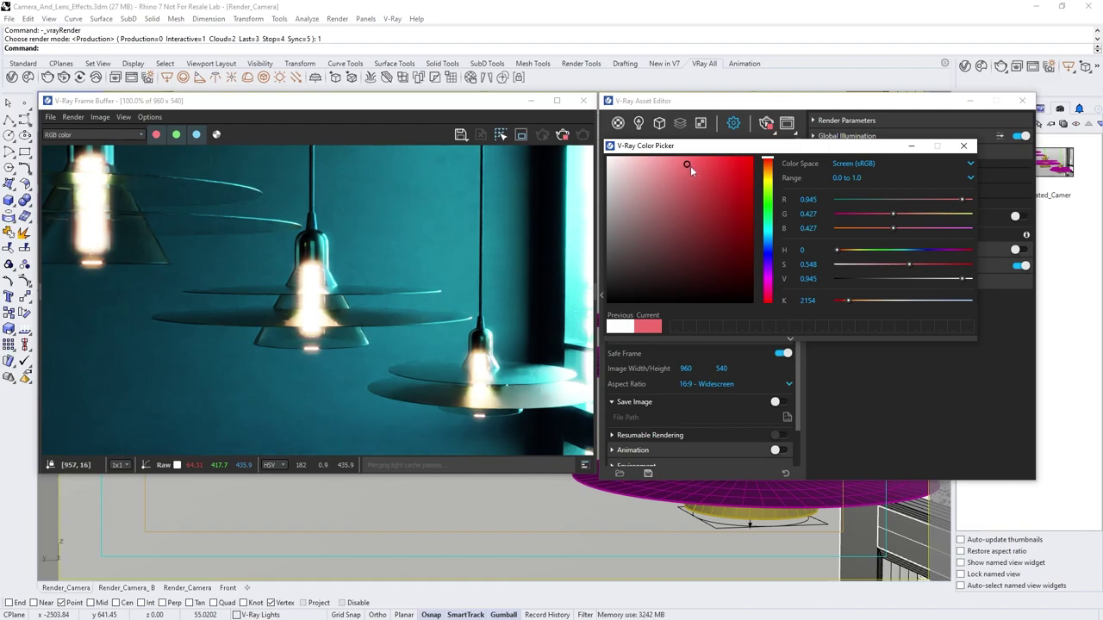
pyautogui.click(768, 255)
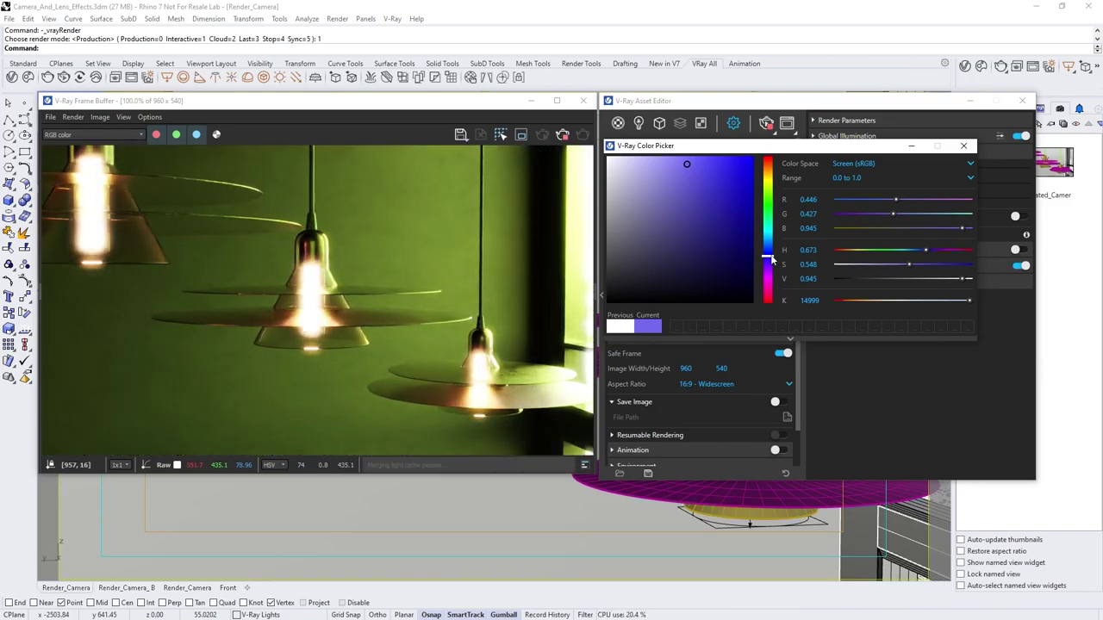
pyautogui.click(609, 159)
pyautogui.moveTo(610, 159); pyautogui.dragTo(604, 156)
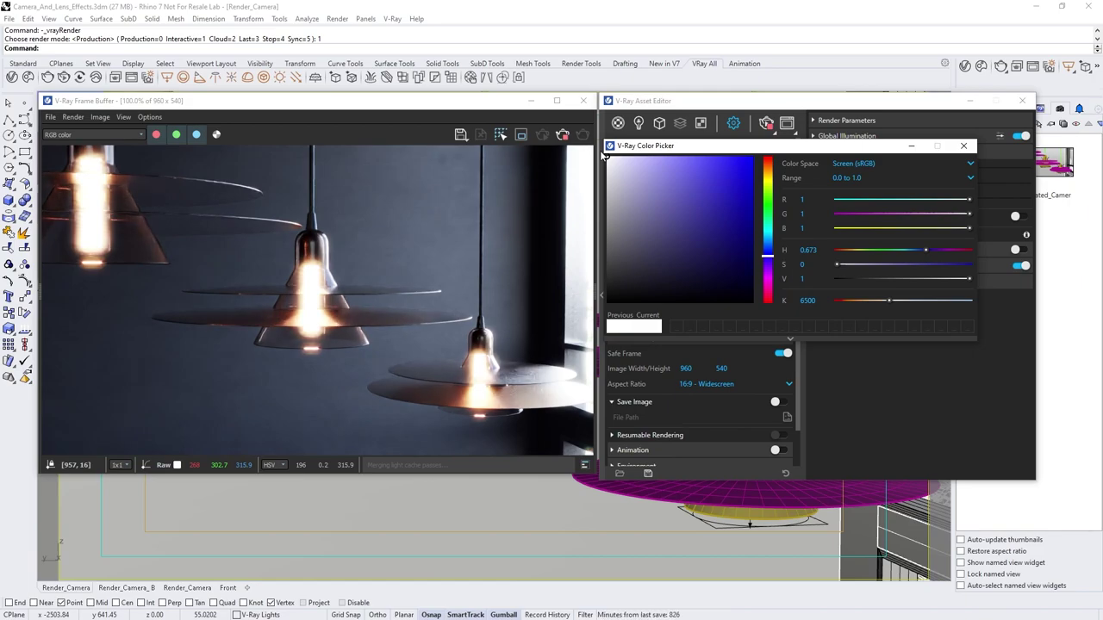
pyautogui.click(962, 146)
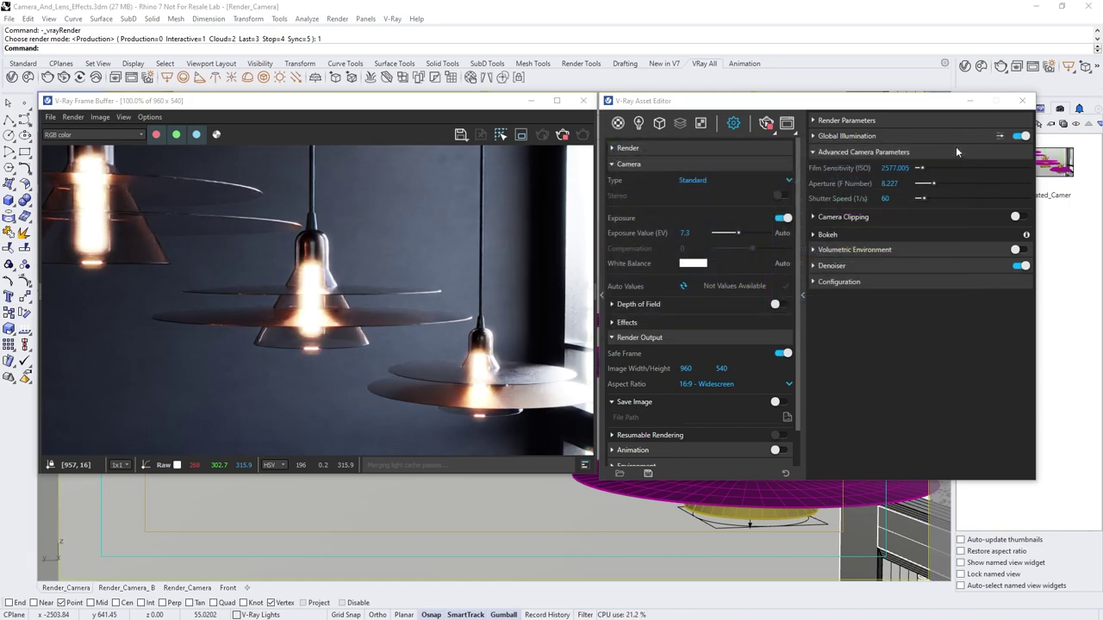
# Turn on depth of field, raise defocus to 0.477, and set focus distance 112.
pyautogui.click(781, 305)
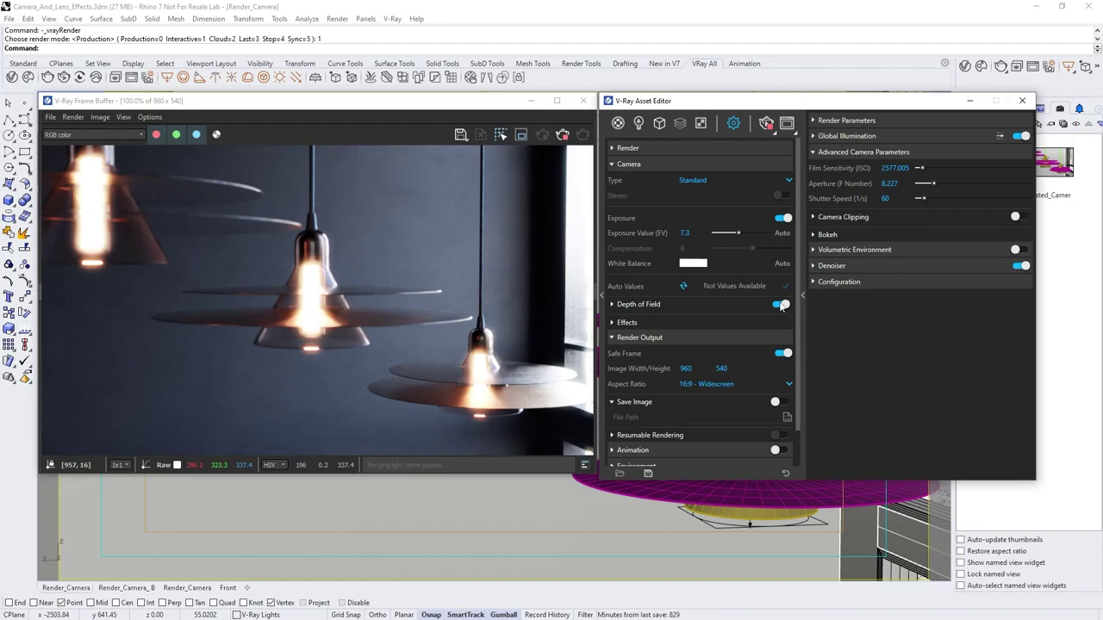
pyautogui.click(624, 306)
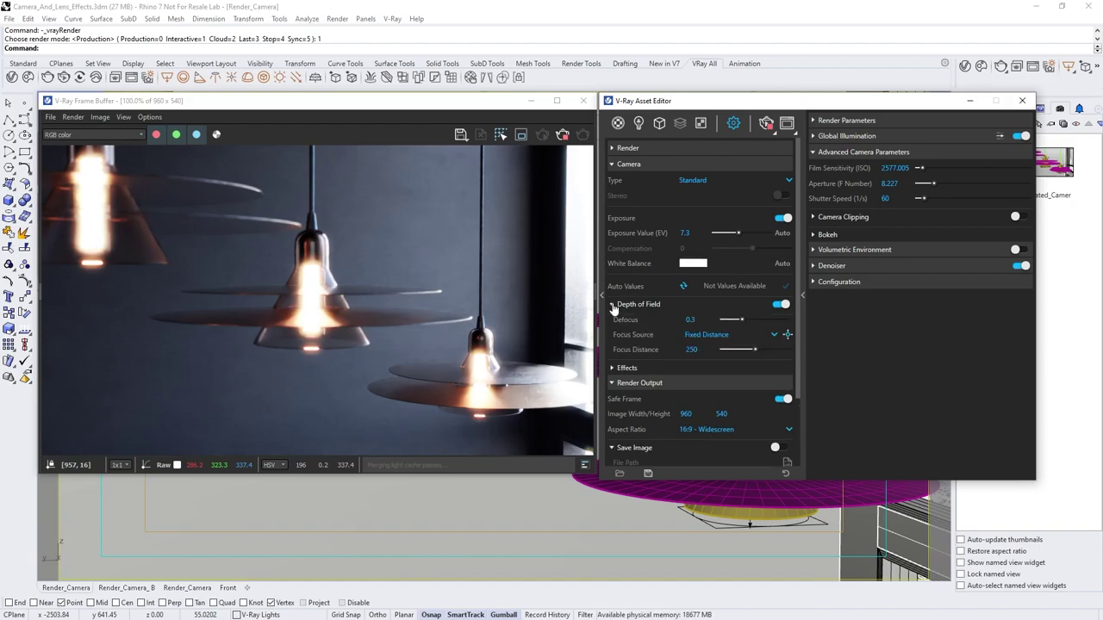
pyautogui.moveTo(722, 321); pyautogui.dragTo(754, 322)
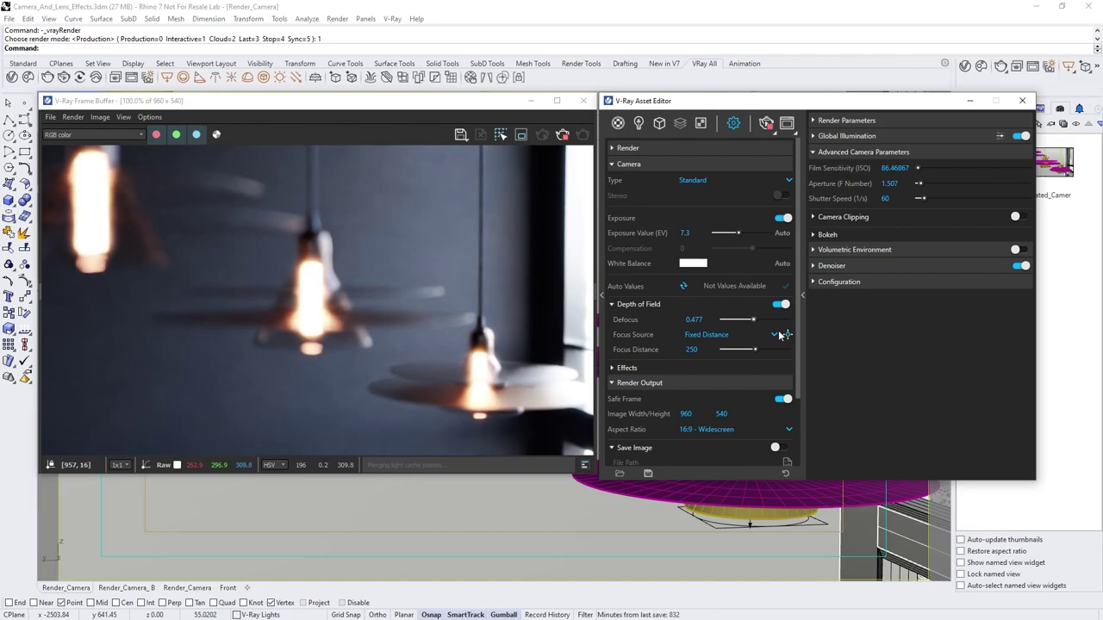
pyautogui.click(787, 334)
pyautogui.click(612, 491)
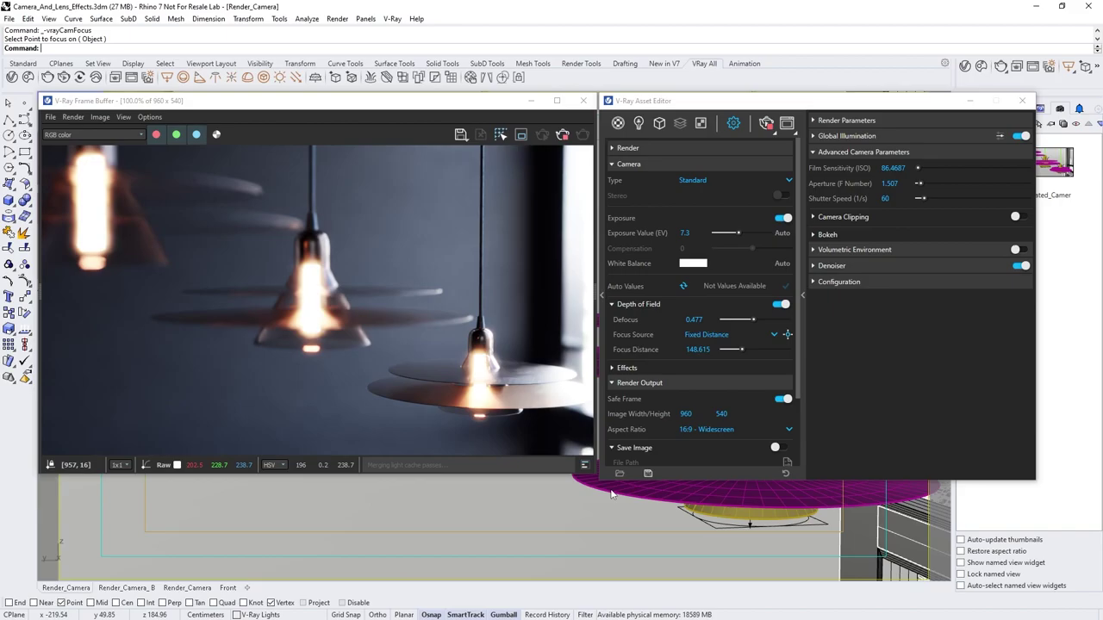
pyautogui.doubleClick(699, 350)
pyautogui.write('112')
pyautogui.press('Return')
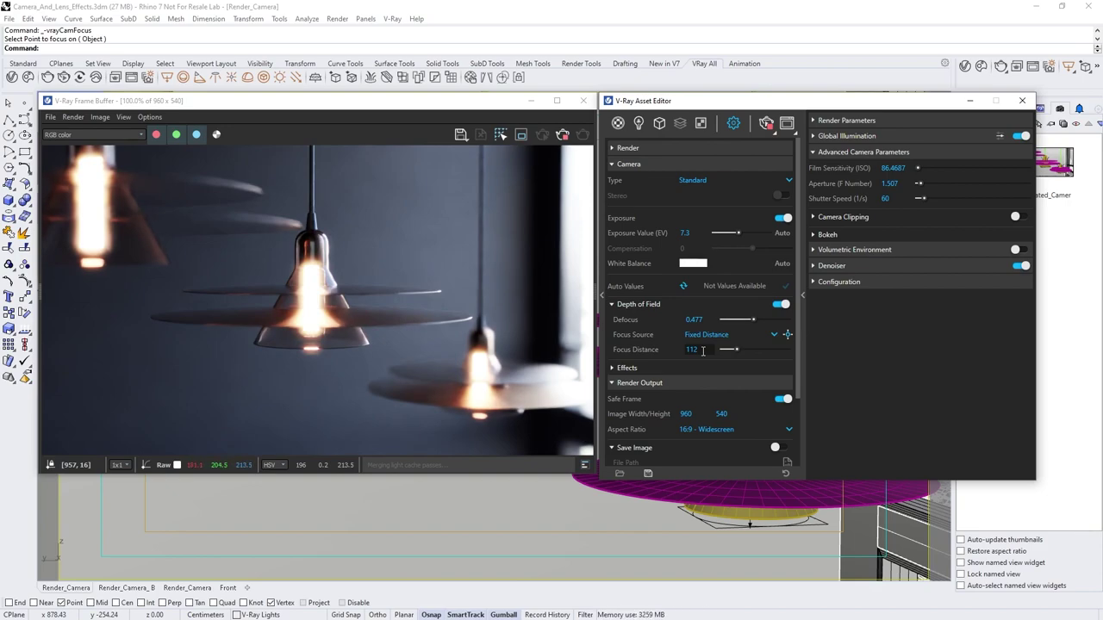
pyautogui.click(706, 349)
# Switch the viewport to the Animated_Camera named view and preview its camera animation.
pyautogui.click(531, 100)
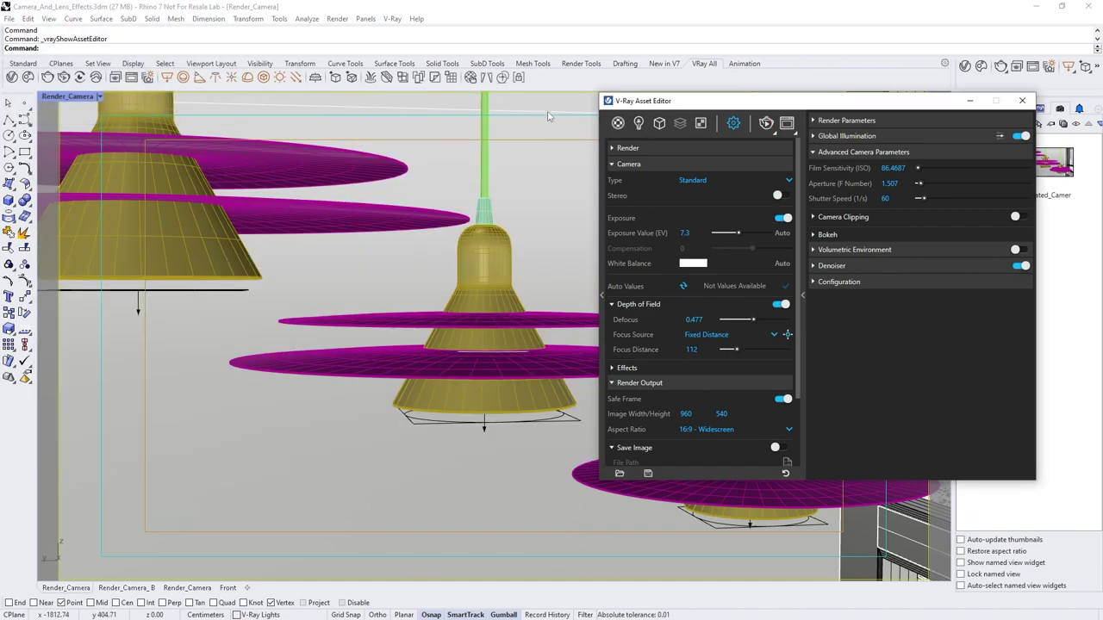
pyautogui.doubleClick(1053, 164)
pyautogui.click(748, 65)
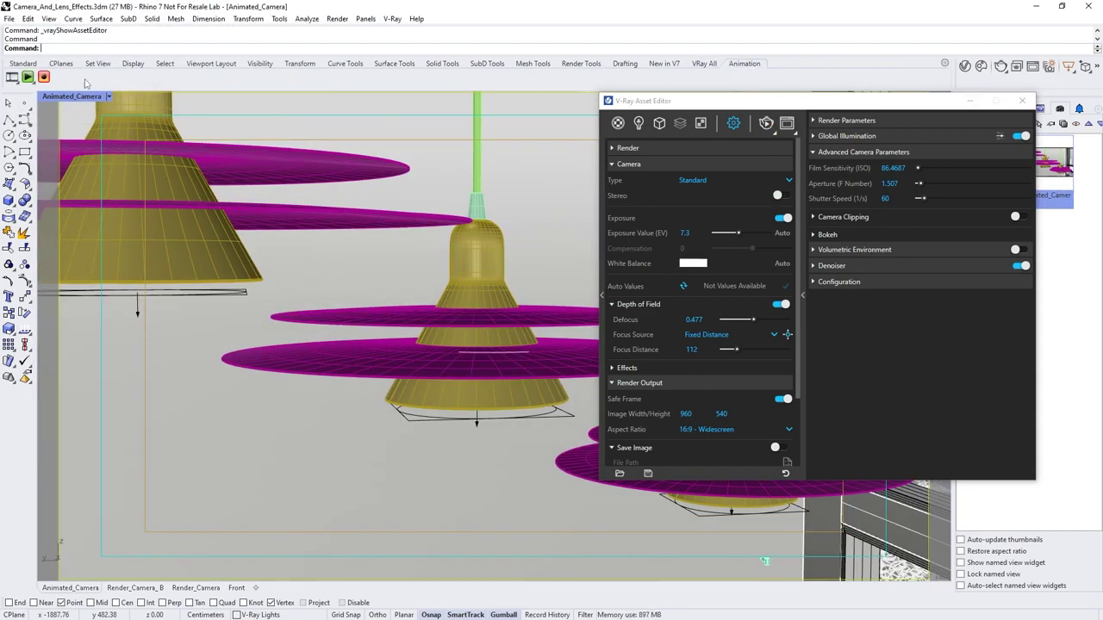
pyautogui.click(28, 77)
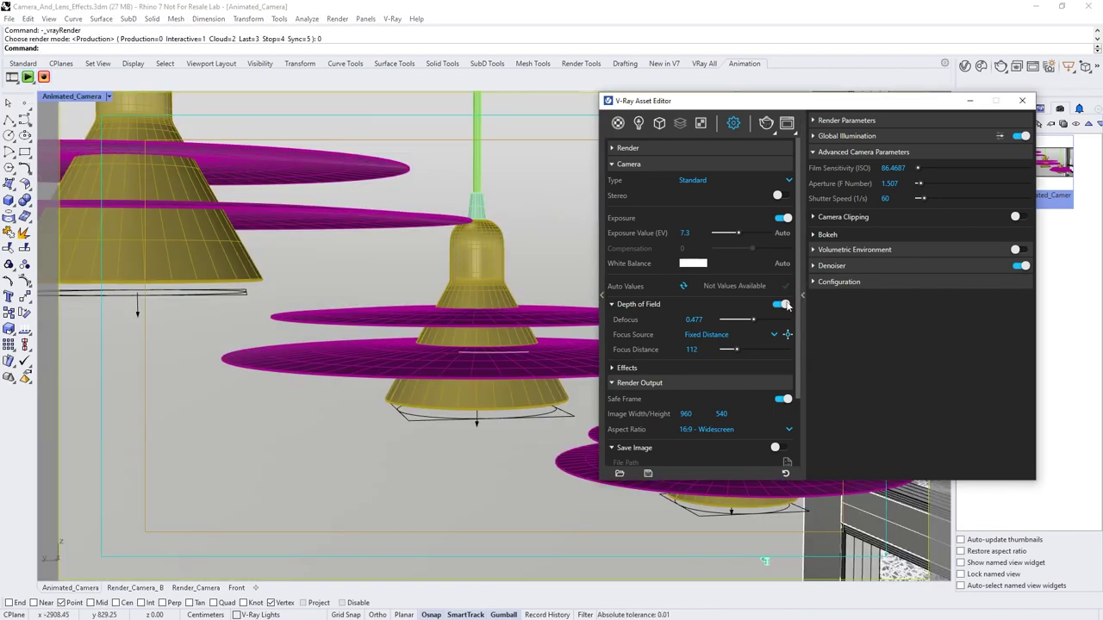
# Turn off depth of field and enable V-Ray animation with motion blur.
pyautogui.click(780, 304)
pyautogui.scroll(-2, 794, 379)
pyautogui.click(777, 410)
pyautogui.click(747, 408)
pyautogui.scroll(-3, 747, 409)
pyautogui.click(780, 397)
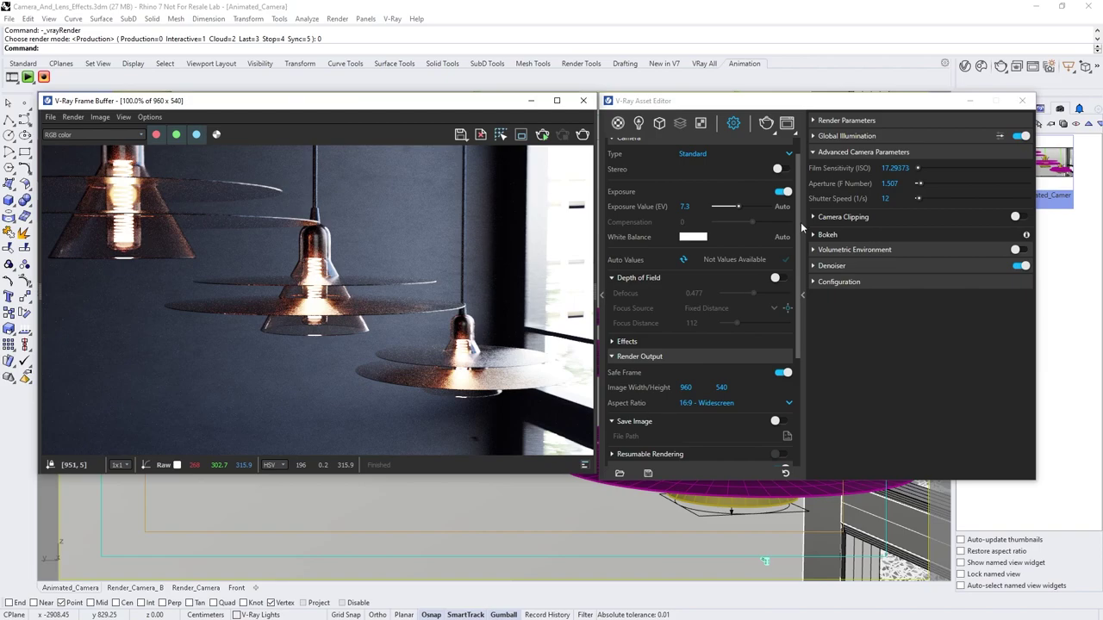
# Set camera shutter speed to 2 and restore exposure value 7.3.
pyautogui.click(866, 198)
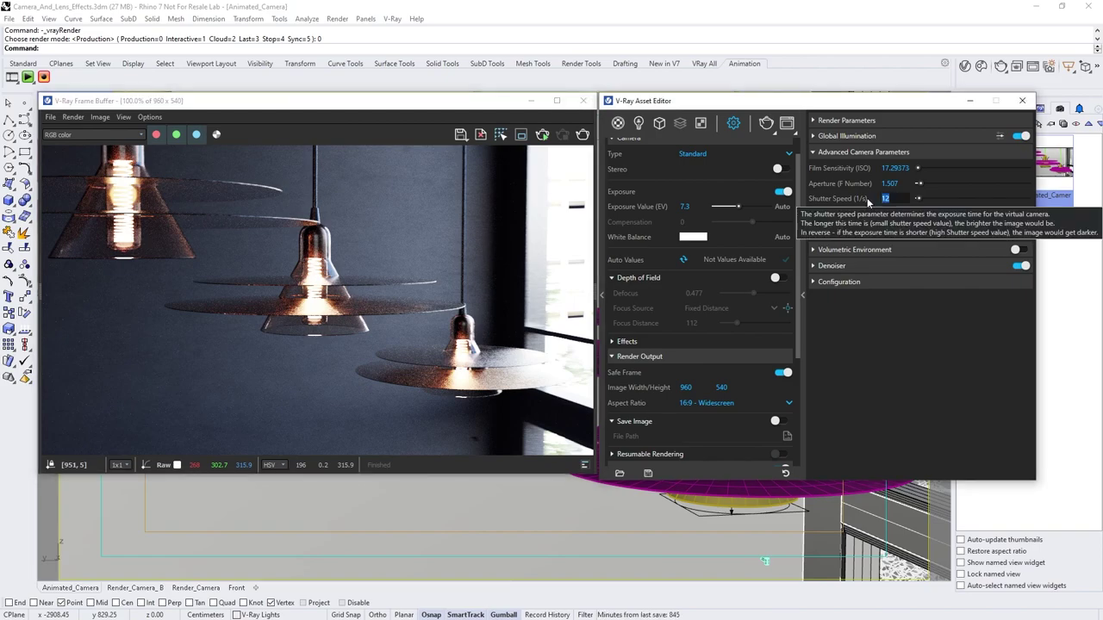
pyautogui.write('2')
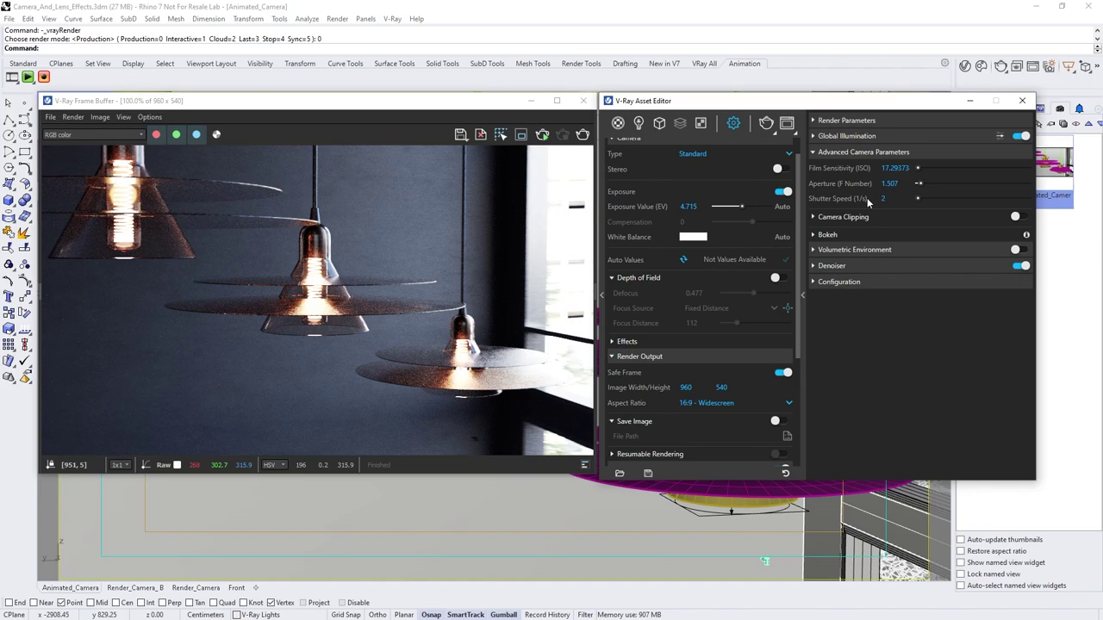
pyautogui.click(695, 206)
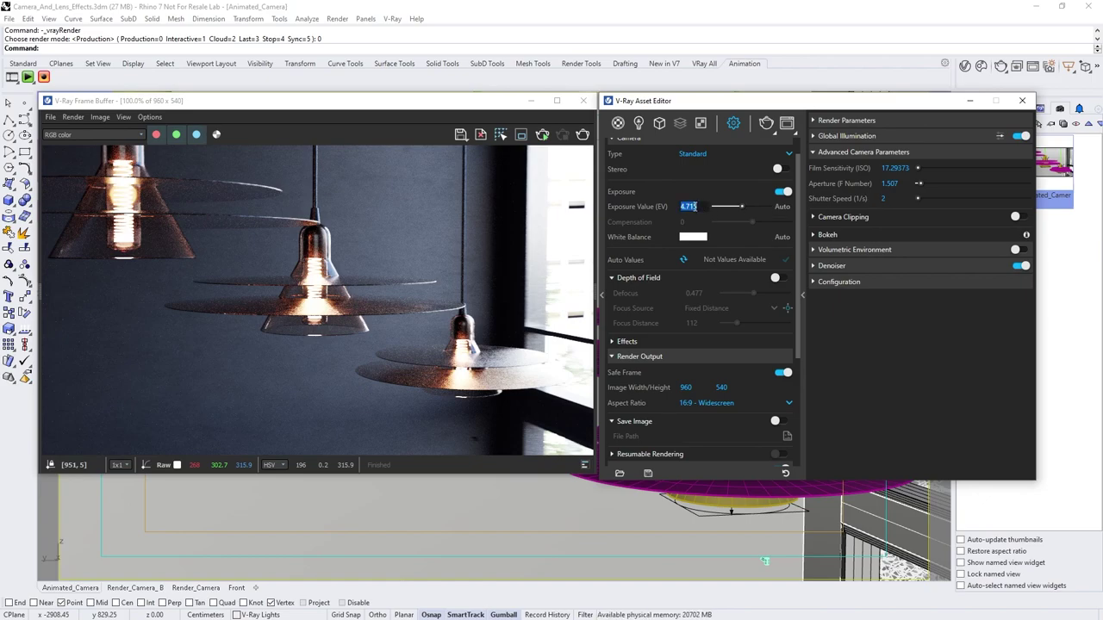
pyautogui.write('7.3')
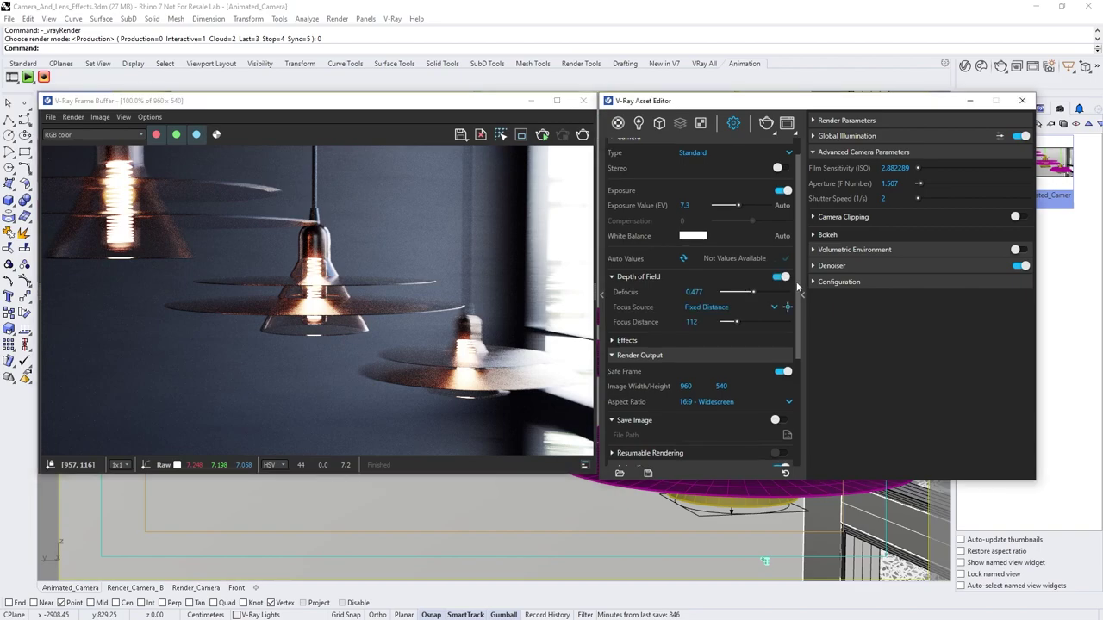
# Switch the viewport back to the Render_Camera named view.
pyautogui.scroll(-3, 792, 293)
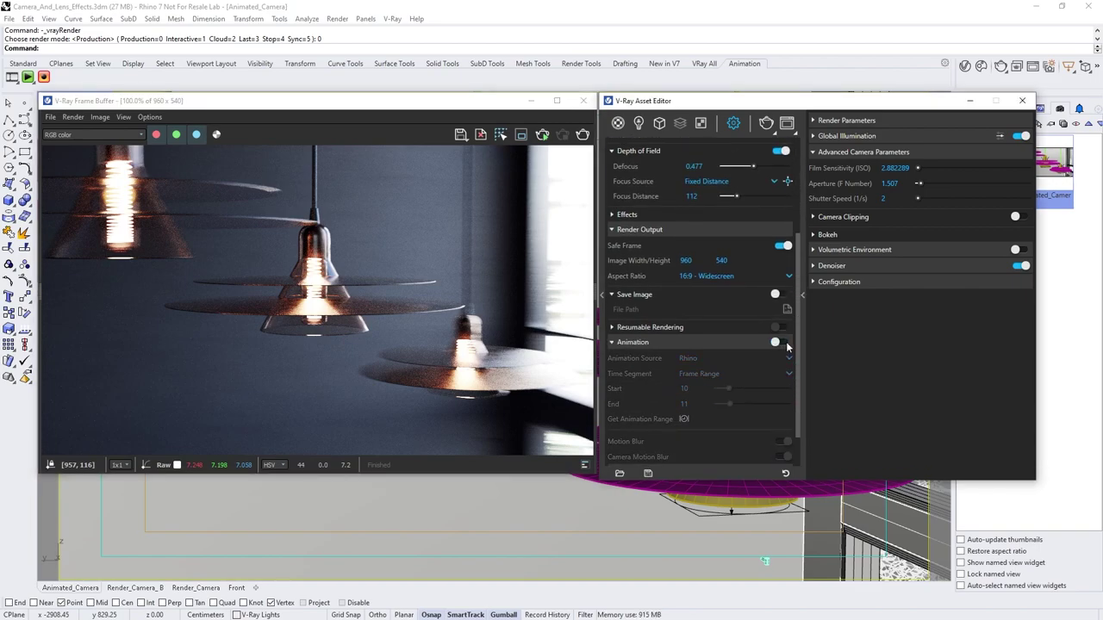
pyautogui.click(801, 293)
pyautogui.doubleClick(985, 164)
pyautogui.click(802, 294)
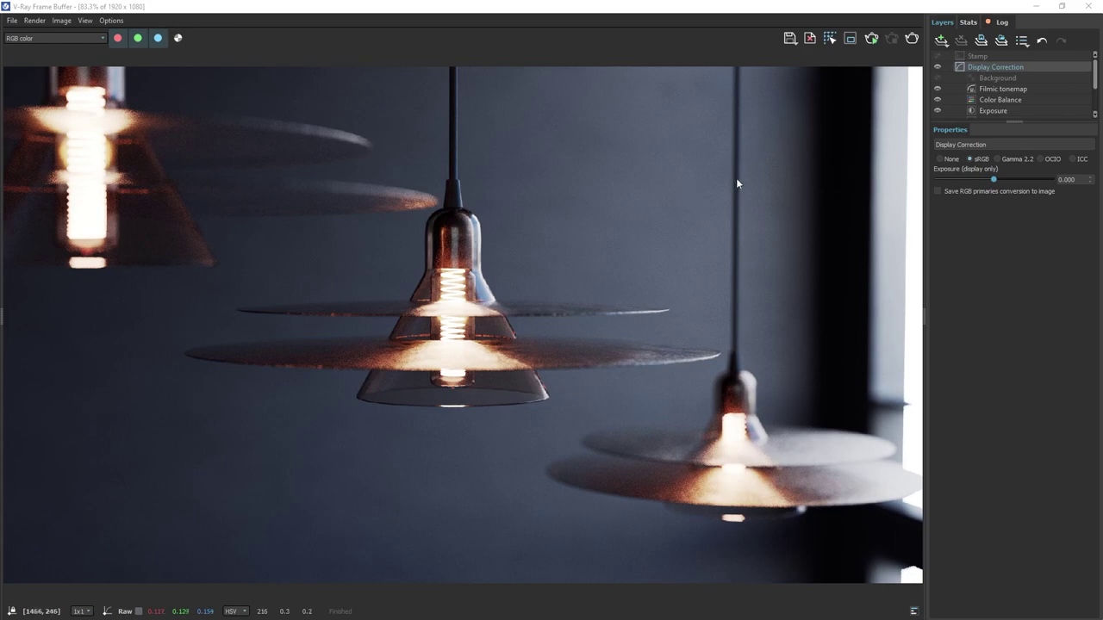
# Enable bloom/glare in Lens Effects with size about 30 and intensity about 3.3.
pyautogui.scroll(-1, 1096, 83)
pyautogui.scroll(-1, 1096, 84)
pyautogui.click(1000, 87)
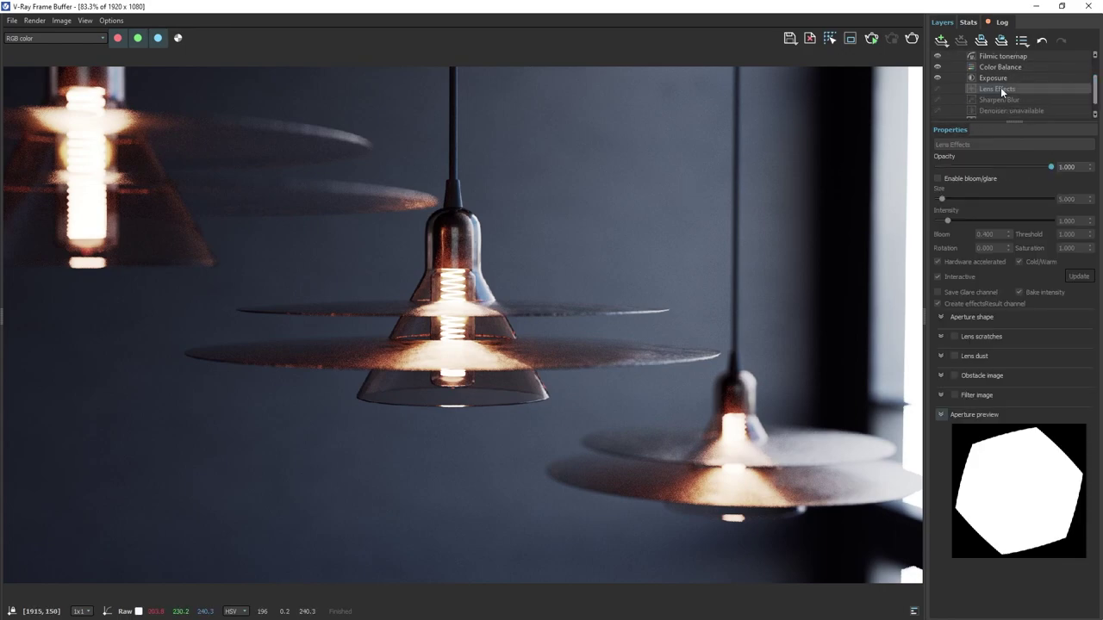
pyautogui.click(938, 178)
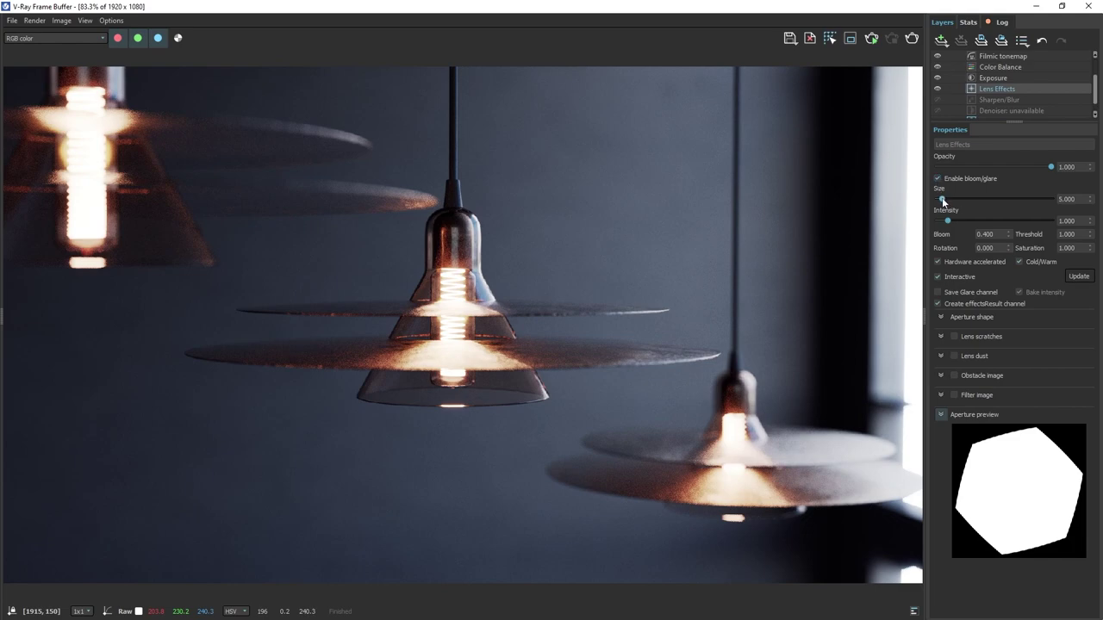
pyautogui.moveTo(942, 199); pyautogui.dragTo(975, 222)
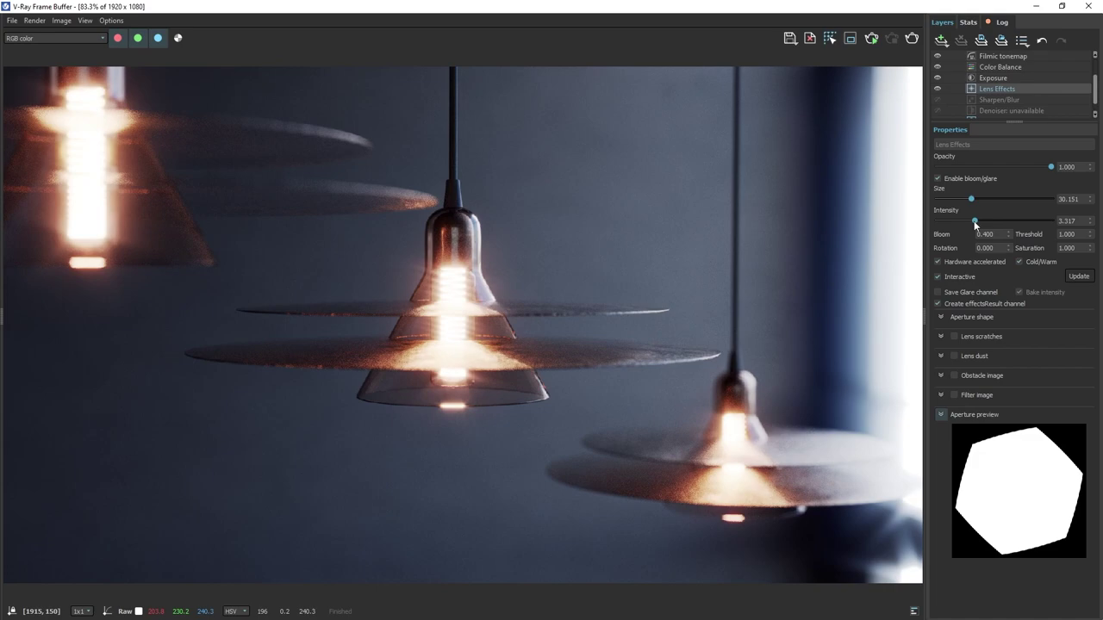
# Enable lens scratches with rotation 90 and density 80.
pyautogui.click(985, 337)
pyautogui.scroll(-2, 985, 339)
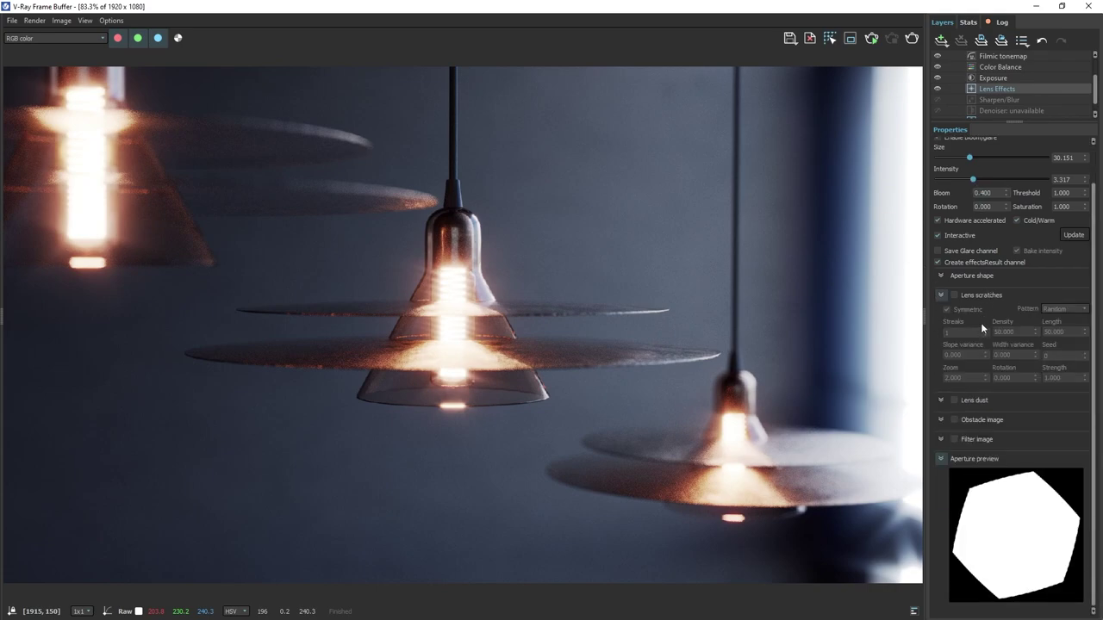
pyautogui.click(954, 295)
pyautogui.write('90')
pyautogui.press('Return')
pyautogui.doubleClick(1004, 331)
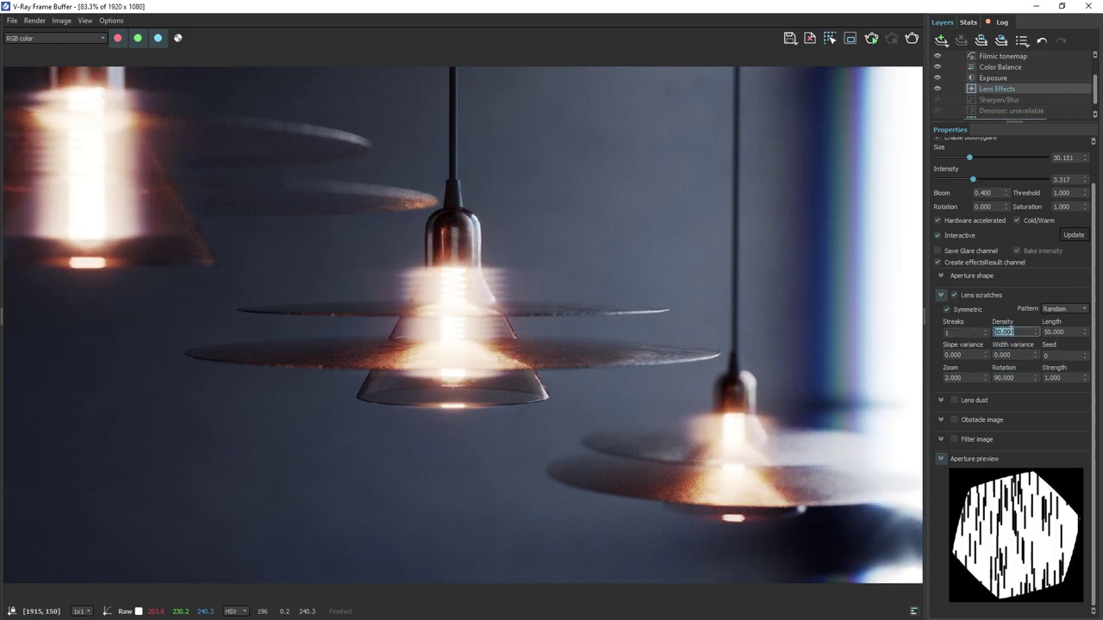
pyautogui.press('Tab')
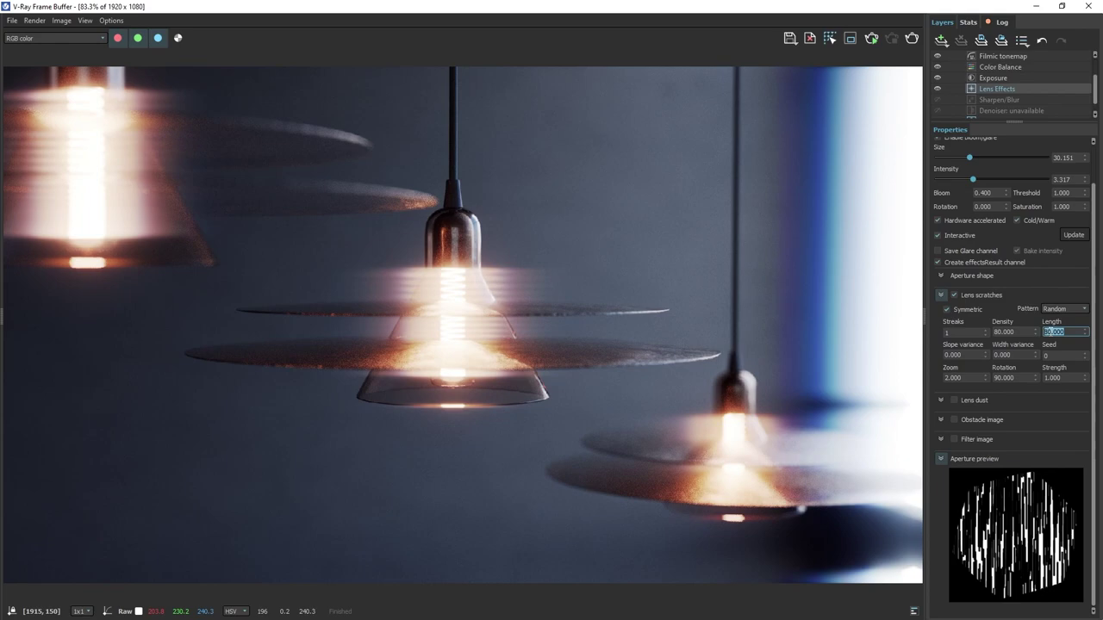
# Turn off lens scratches and enable lens dust with the Hexagonal pattern.
pyautogui.click(955, 294)
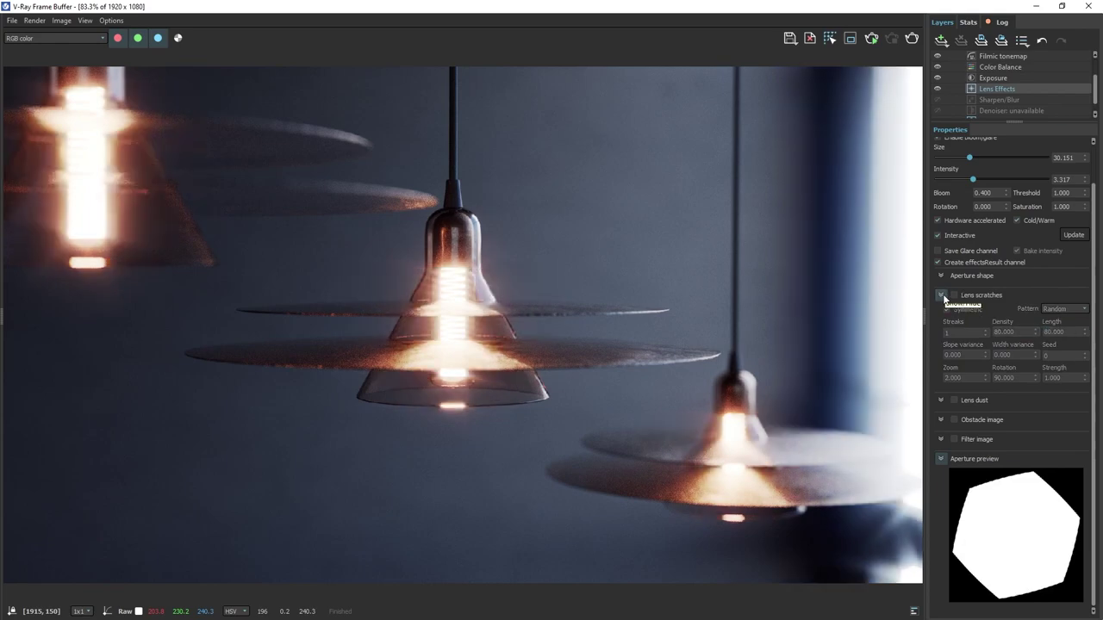
pyautogui.click(942, 295)
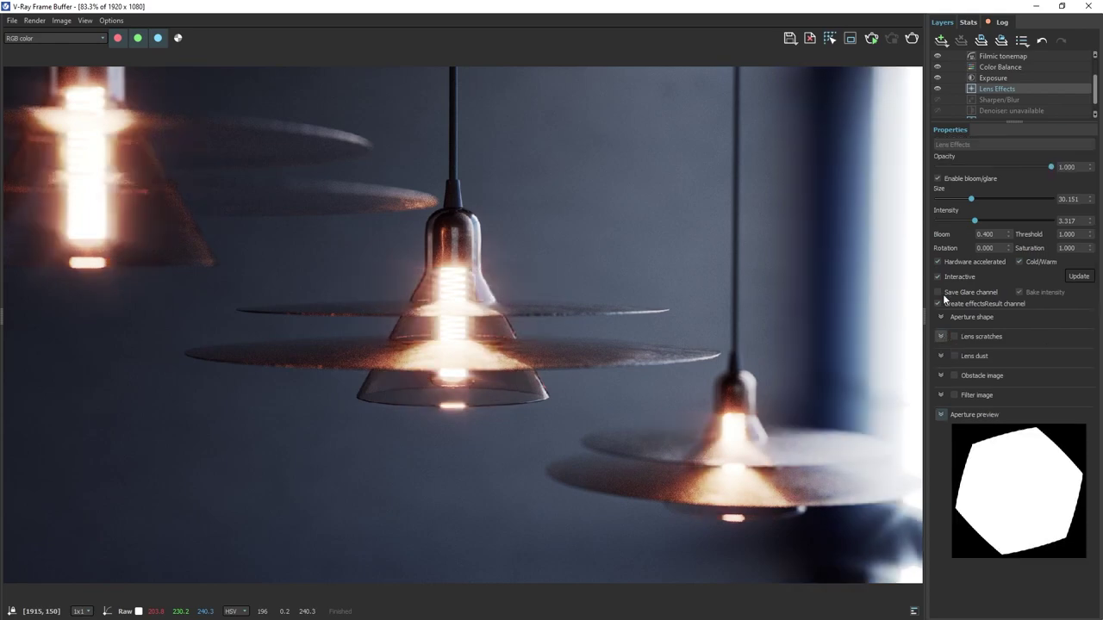
pyautogui.click(941, 356)
pyautogui.click(954, 356)
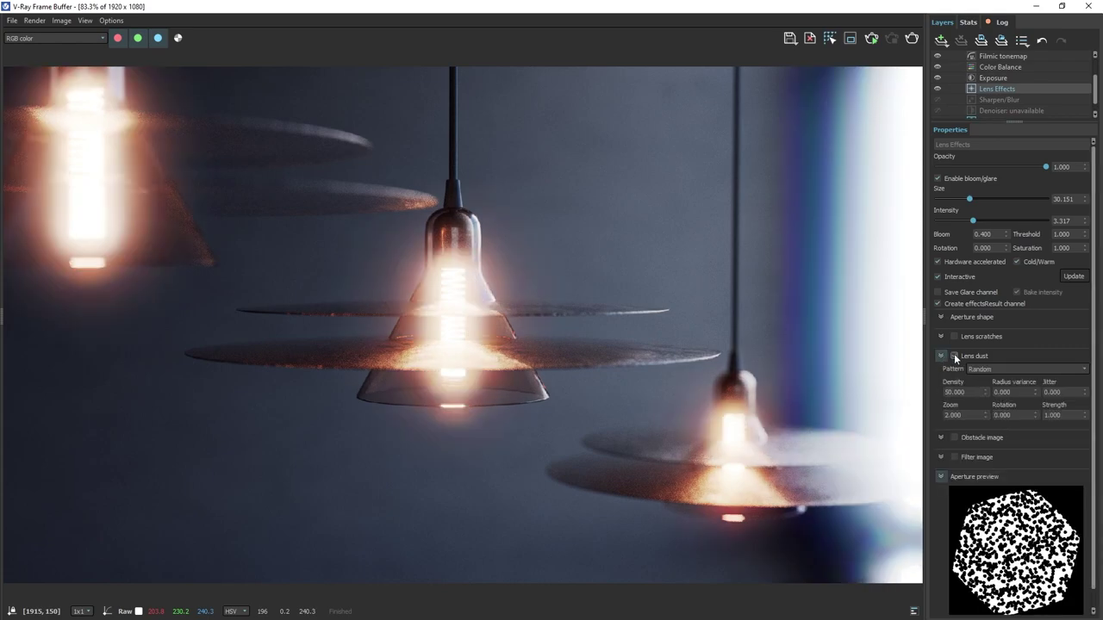
pyautogui.click(1005, 369)
pyautogui.click(991, 393)
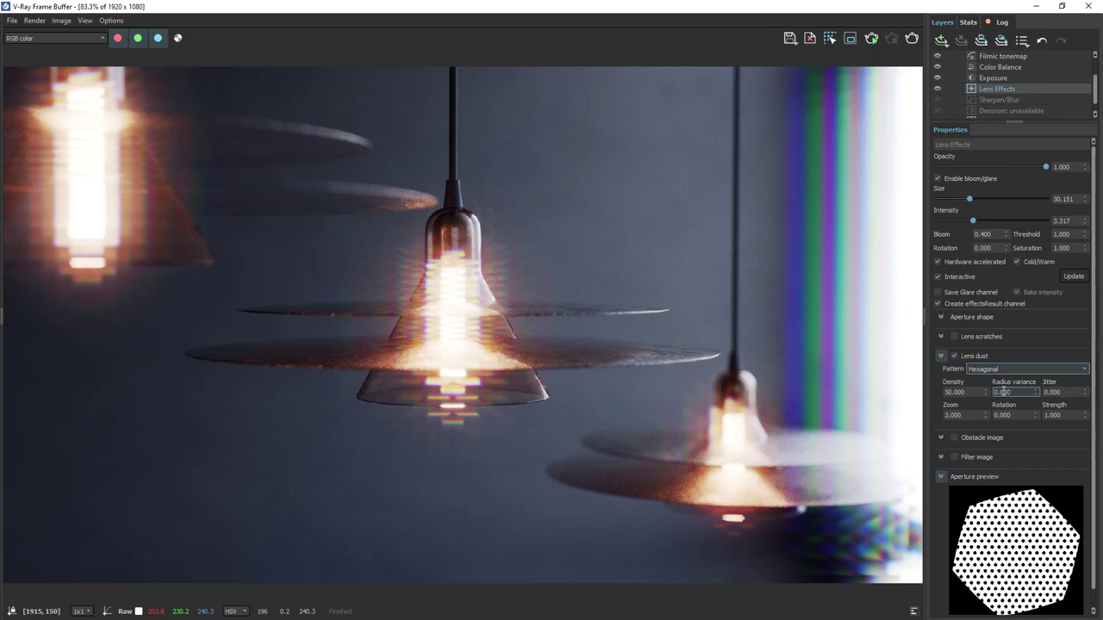
# Set the lens dust zoom to 3 and strength to 0.3.
pyautogui.doubleClick(966, 414)
pyautogui.write('1')
pyautogui.press('Return')
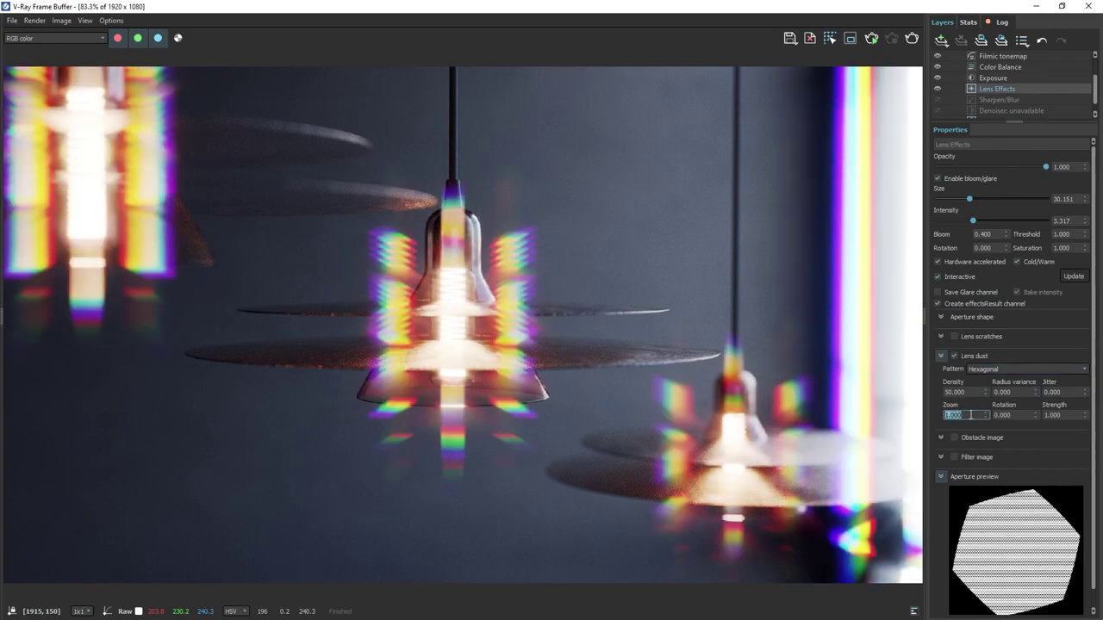
pyautogui.write('5')
pyautogui.press('Return')
pyautogui.write('3')
pyautogui.press('Return')
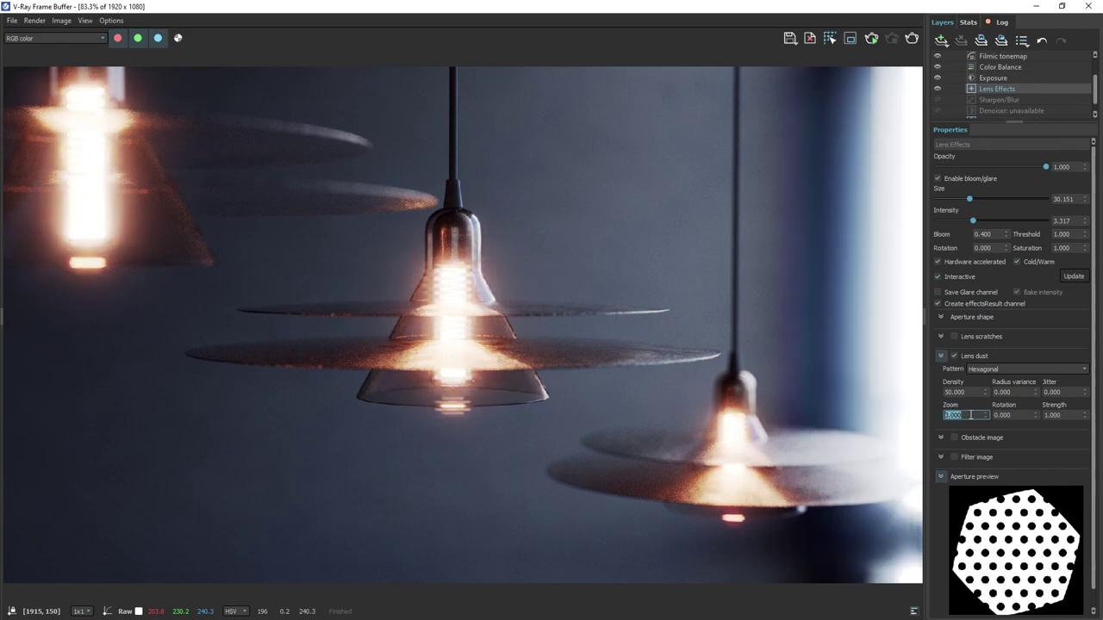
pyautogui.press('Tab')
pyautogui.press('Tab')
pyautogui.write('0.')
pyautogui.write('3')
pyautogui.press('Return')
pyautogui.press('Return')
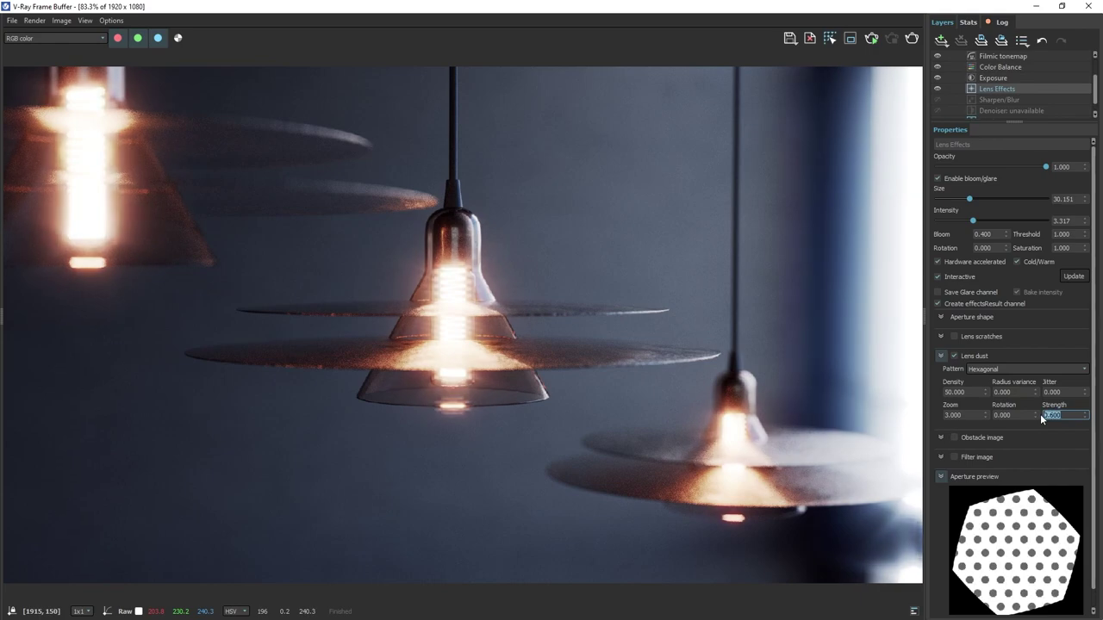
pyautogui.click(941, 356)
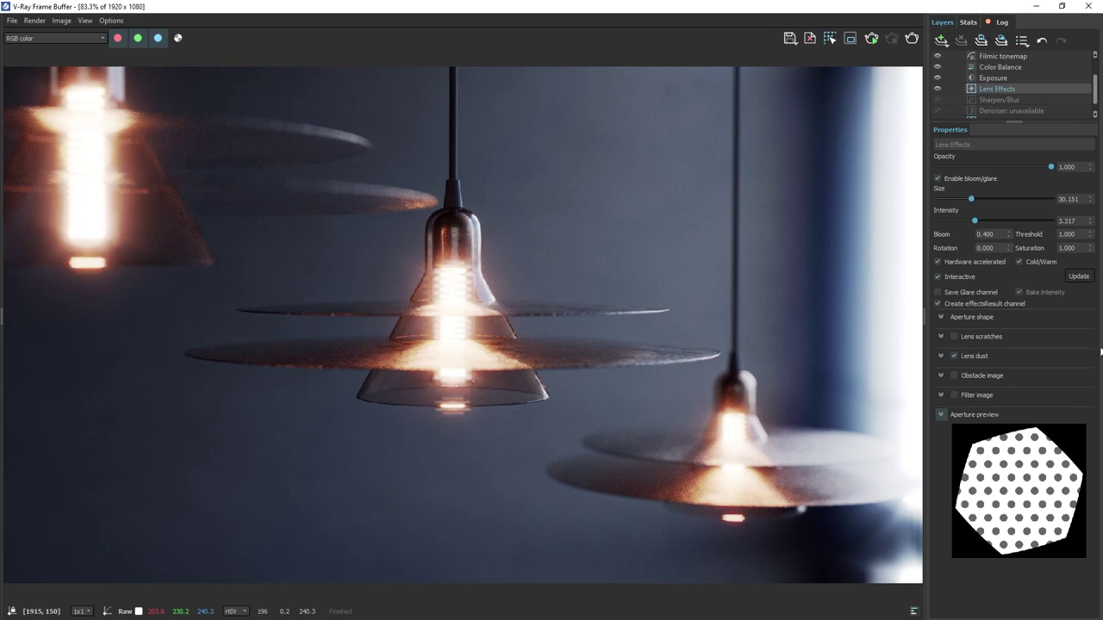
# Enable peripheral grating under Aperture shape and drag its length to about 53.
pyautogui.click(941, 317)
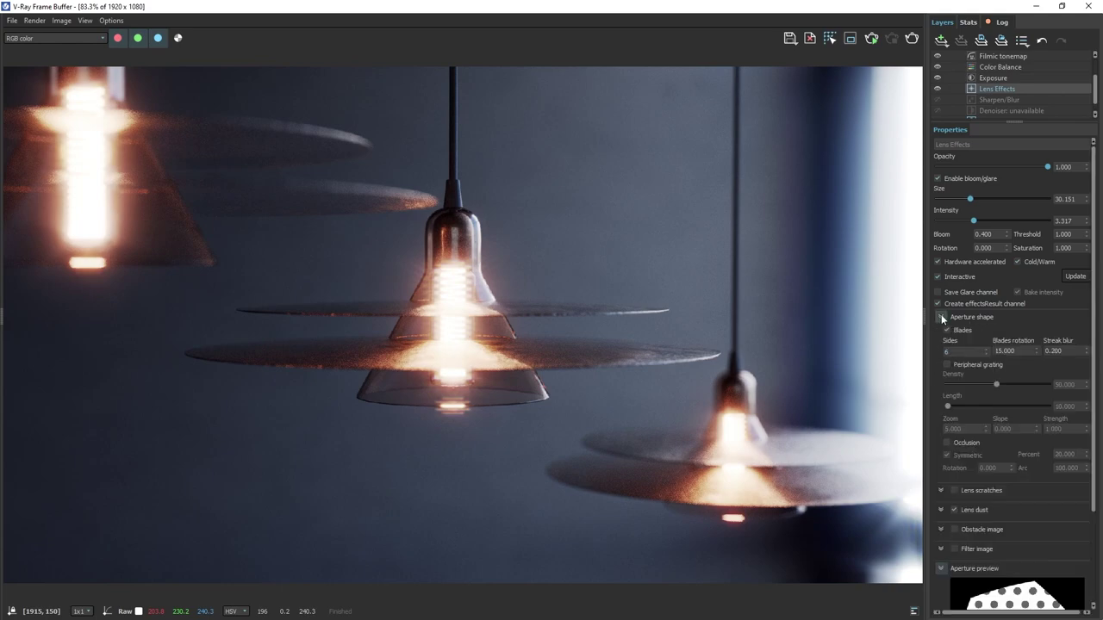
pyautogui.click(947, 365)
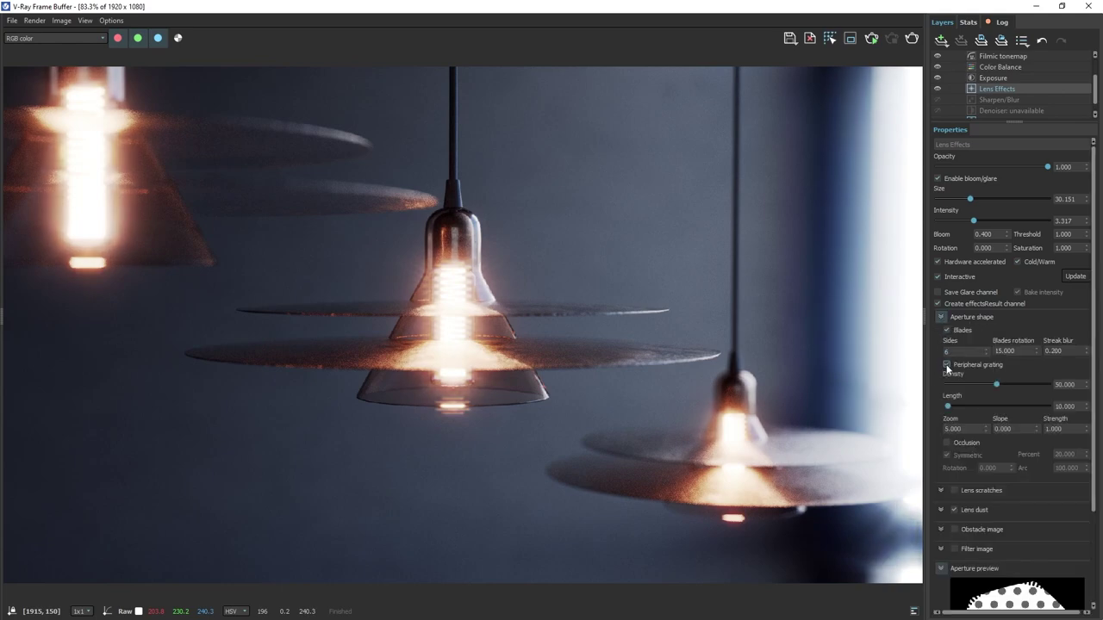
pyautogui.scroll(-3, 950, 392)
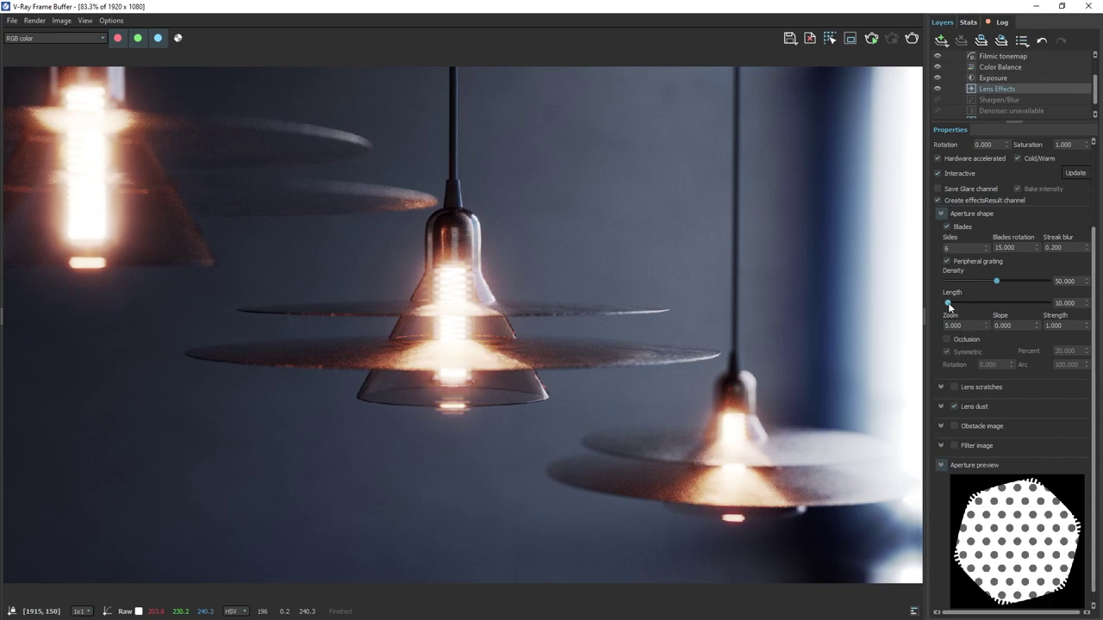
pyautogui.moveTo(948, 303); pyautogui.dragTo(938, 326)
# Set the peripheral grating zoom to 4 and strength to 0.35.
pyautogui.write('1')
pyautogui.press('Return')
pyautogui.click(1059, 326)
pyautogui.doubleClick(1044, 331)
pyautogui.write('0.3')
pyautogui.press('Return')
pyautogui.press('Return')
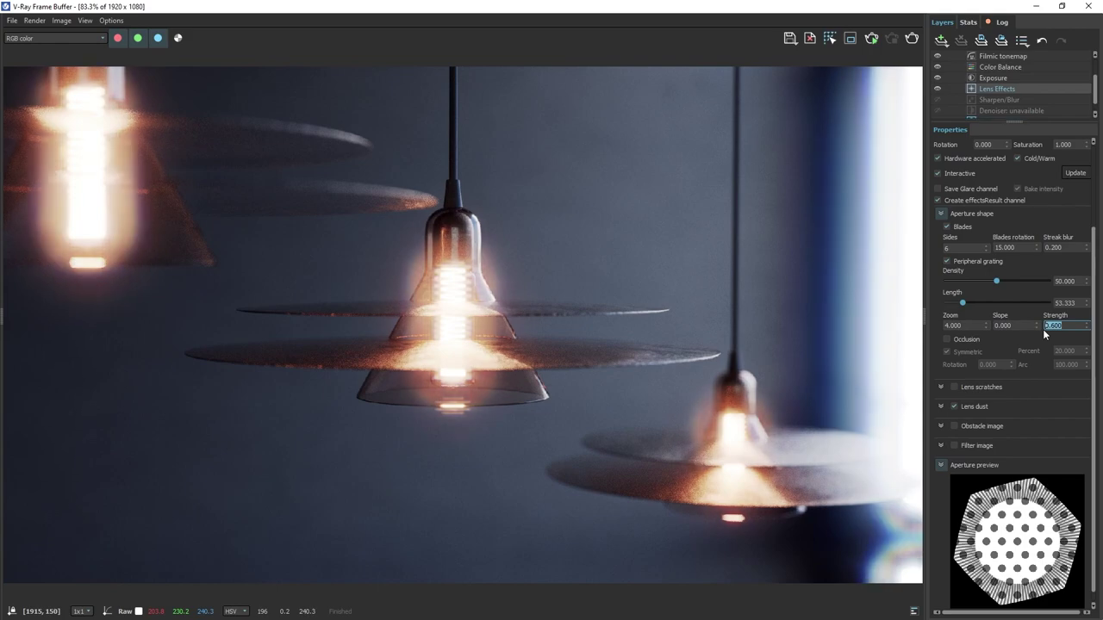
pyautogui.write('0.35')
pyautogui.press('Return')
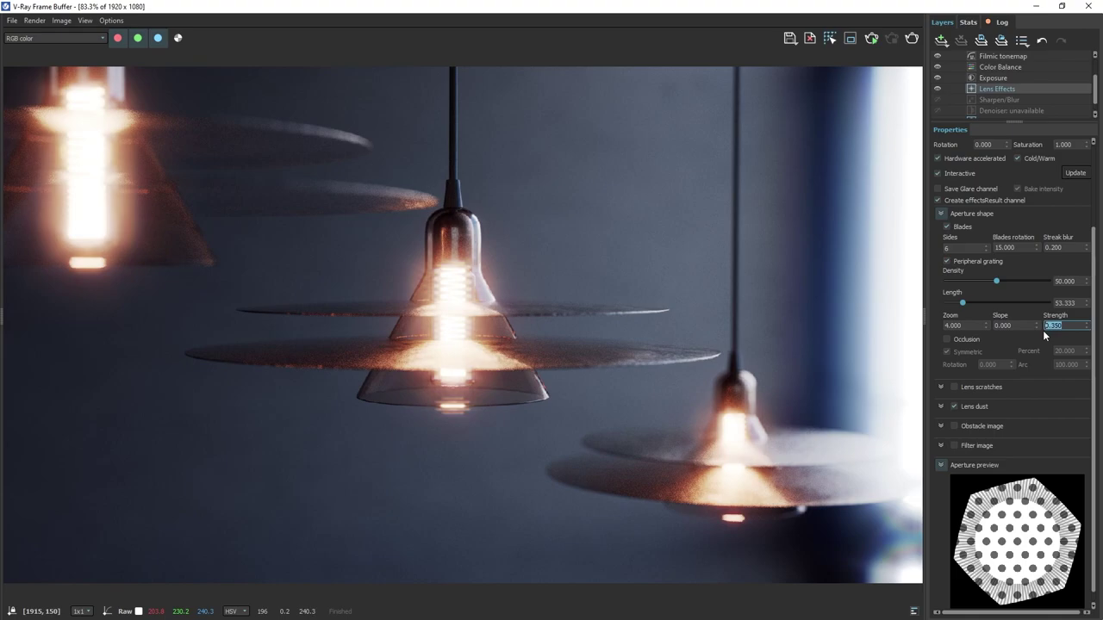
# Open the V-Ray Frame Buffer's save-image dialog to store the finished render as a PNG.
pyautogui.click(790, 38)
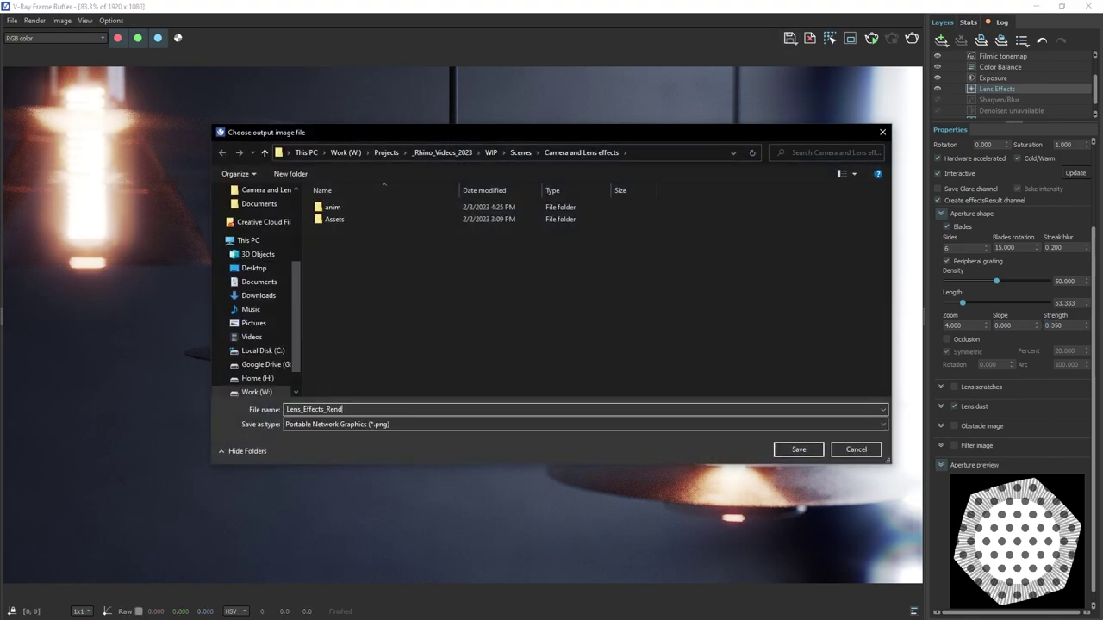